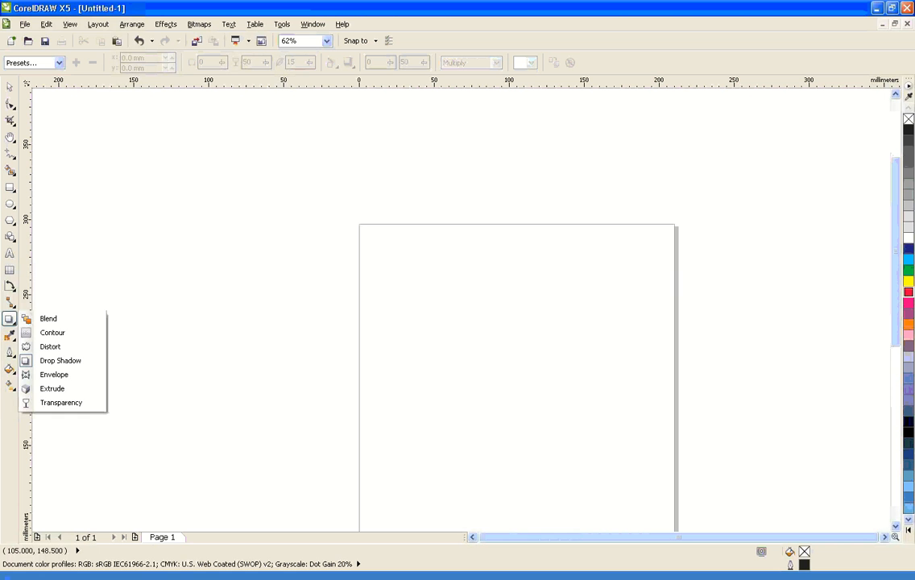
Draw a rectangle about 69 × 54 mm, an ellipse about 72 × 47 mm below it, and a rounder ellipse about 74 × 67 mm beside them
{"action": "left_click", "coordinate": [10, 187]}
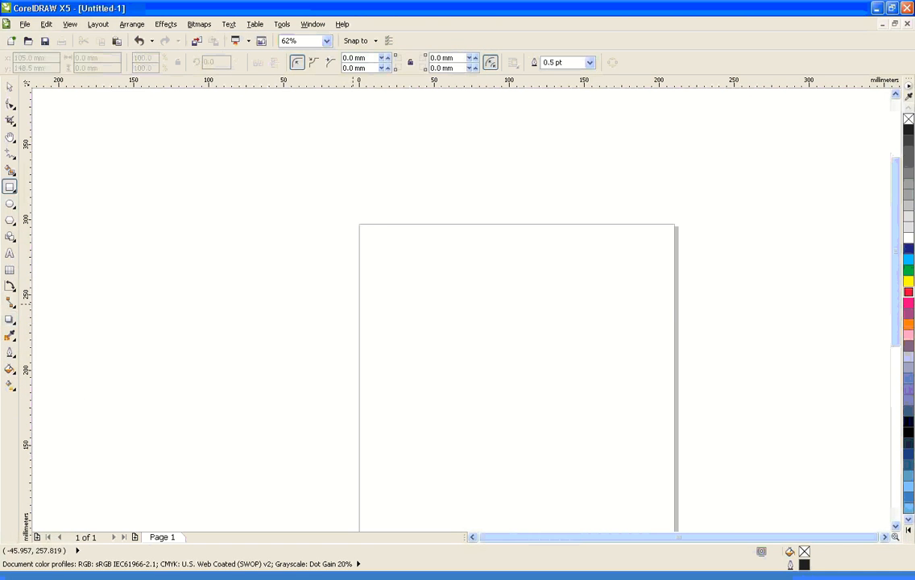
{"action": "left_click_drag", "start_coordinate": [437, 278], "coordinate": [542, 359]}
{"action": "key", "text": "F7"}
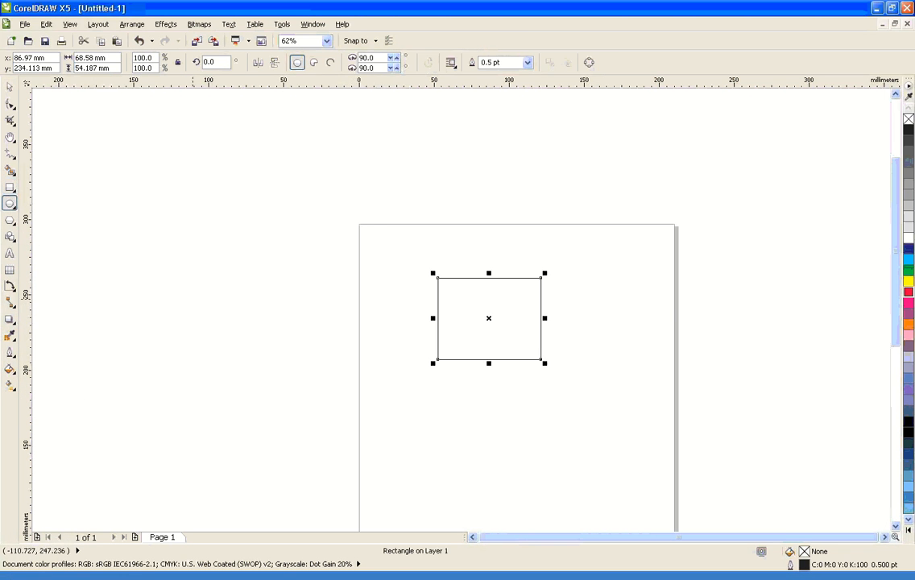
{"action": "left_click_drag", "start_coordinate": [457, 405], "coordinate": [565, 476]}
{"action": "left_click_drag", "start_coordinate": [587, 317], "coordinate": [698, 420]}
Draw a six-sided polygon beside the rectangle and reshape its edges inward into a six-pointed star about 65 × 55 mm
{"action": "left_click", "coordinate": [9, 220]}
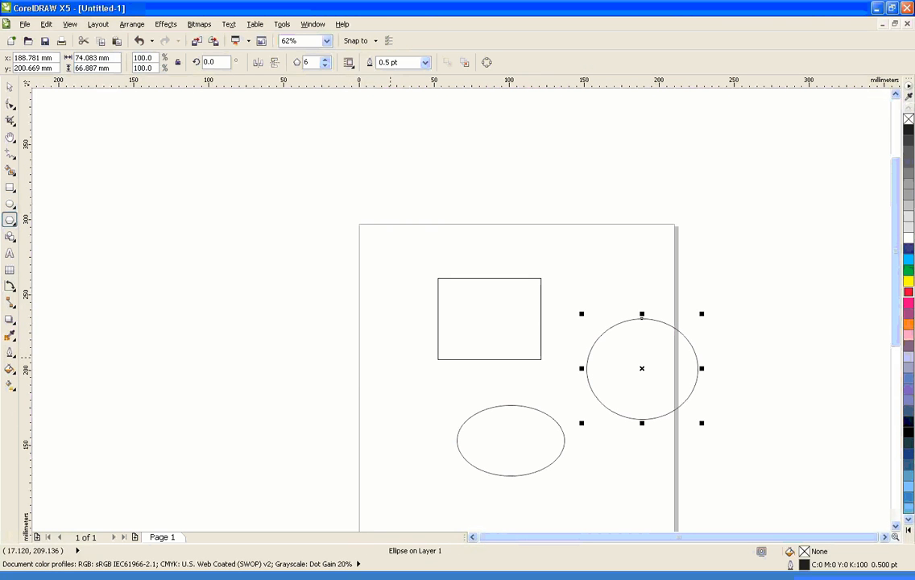
{"action": "left_click_drag", "start_coordinate": [338, 336], "coordinate": [444, 428]}
{"action": "left_click", "coordinate": [10, 103]}
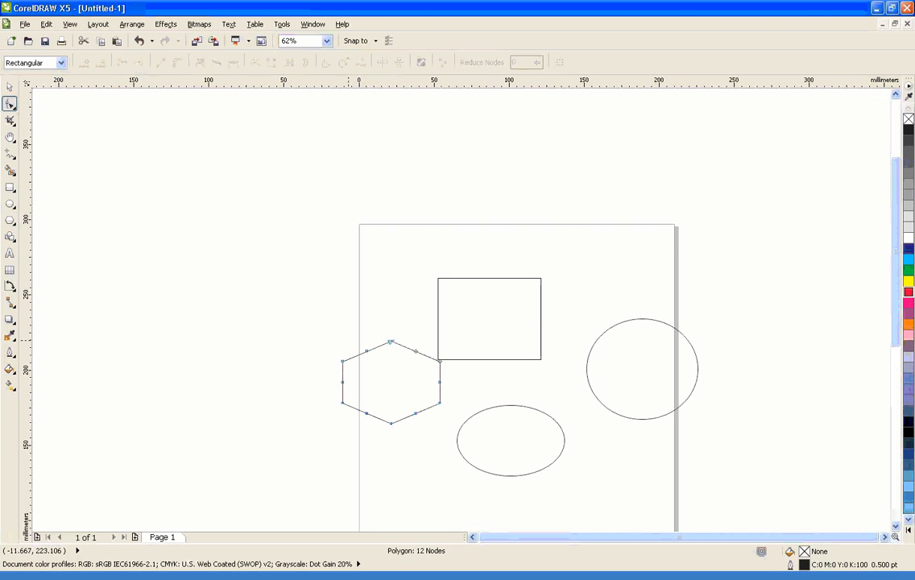
{"action": "left_click_drag", "start_coordinate": [416, 351], "coordinate": [411, 370]}
Move the rectangle up toward the page's upper edge and shift the rounder ellipse inside the page
{"action": "key", "text": "space"}
{"action": "mouse_move", "coordinate": [489, 344]}
{"action": "left_mouse_down"}
{"action": "mouse_move", "coordinate": [515, 325]}
{"action": "mouse_move", "coordinate": [495, 337]}
{"action": "left_mouse_up"}
{"action": "left_click_drag", "start_coordinate": [658, 369], "coordinate": [631, 391]}
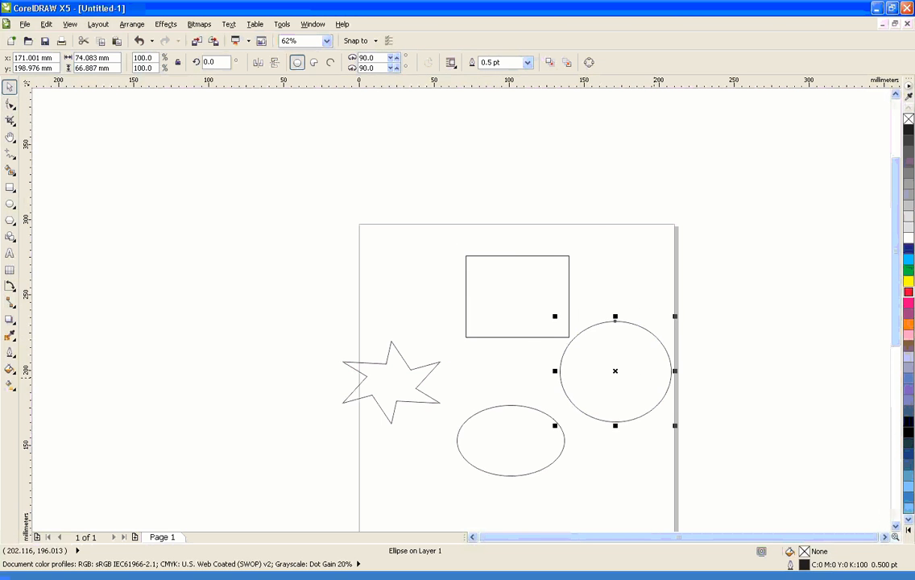
Fill the rounder ellipse with yellow, the rectangle with cyan, the flatter ellipse with magenta and the star with orange
{"action": "left_click", "coordinate": [908, 281]}
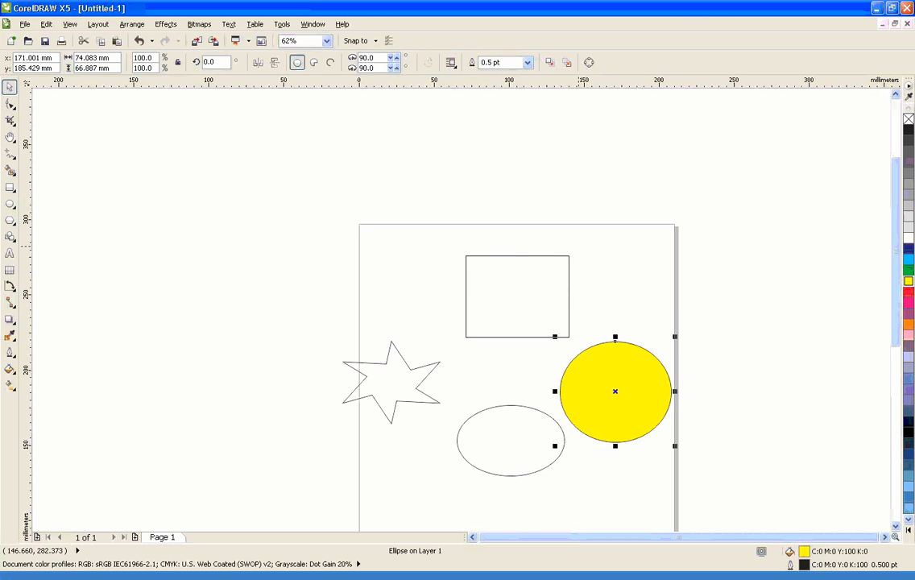
{"action": "left_click", "coordinate": [569, 279]}
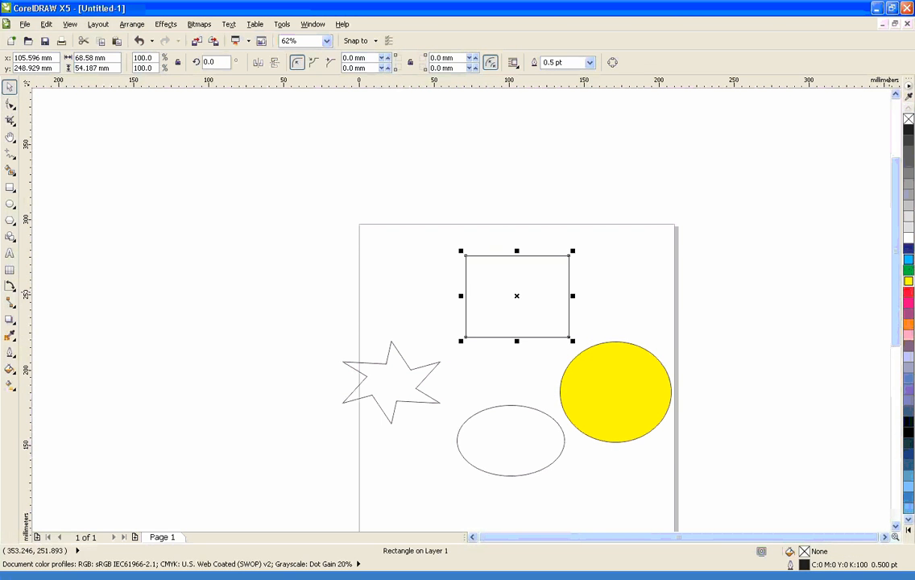
{"action": "left_click", "coordinate": [908, 258]}
{"action": "left_click", "coordinate": [564, 427]}
{"action": "left_click", "coordinate": [908, 303]}
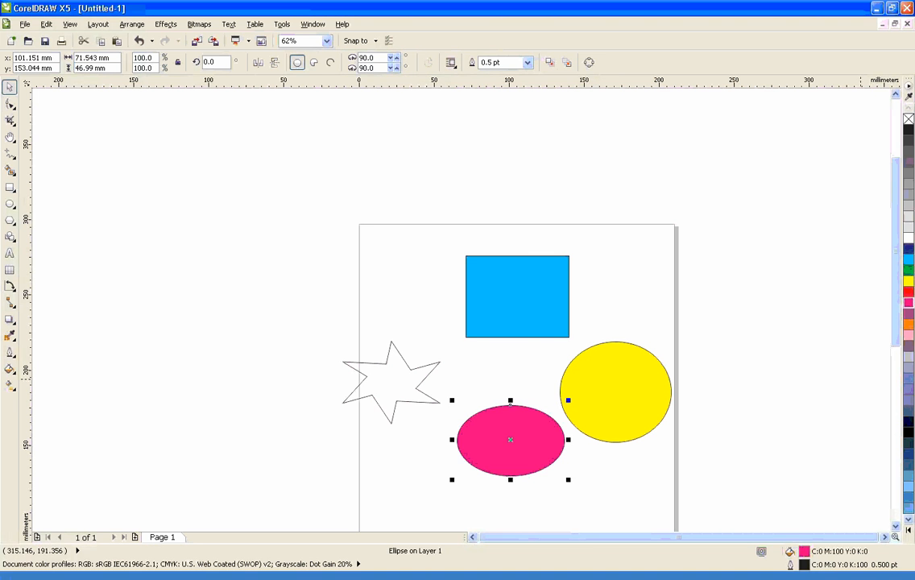
{"action": "left_click", "coordinate": [362, 397]}
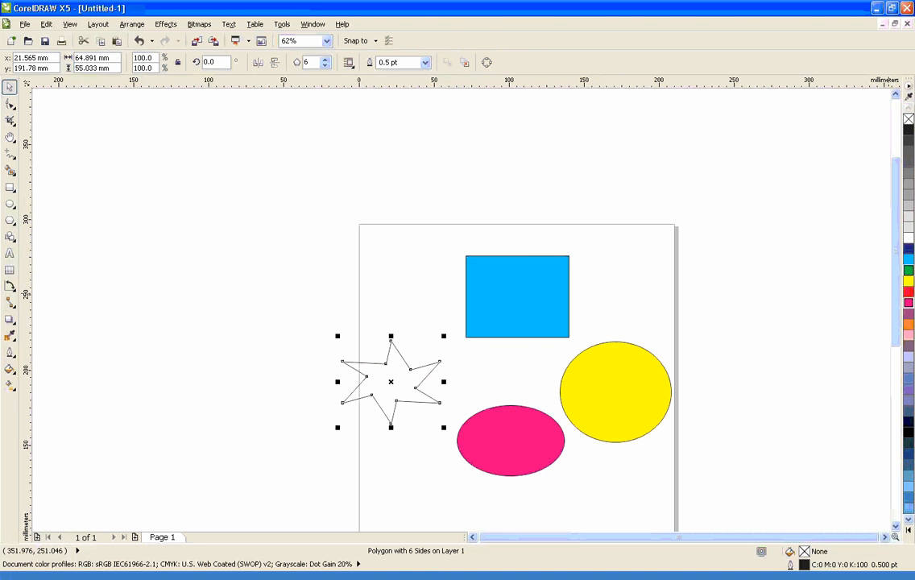
{"action": "left_click", "coordinate": [909, 325]}
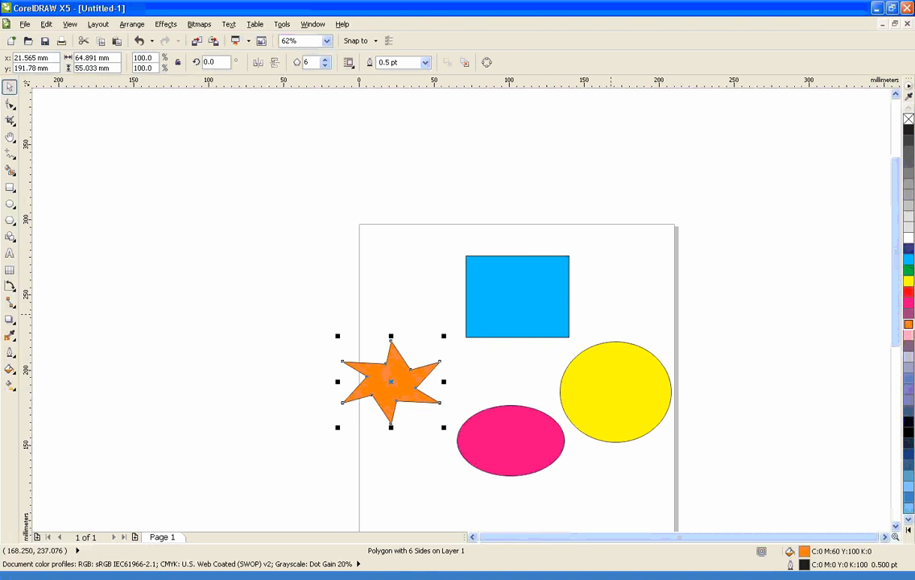
{"action": "key", "text": "Escape"}
Add a drop shadow to the blue rectangle, offset about -3.3 mm horizontally and -5.4 mm vertically
{"action": "left_click", "coordinate": [515, 296]}
{"action": "left_click", "coordinate": [9, 319]}
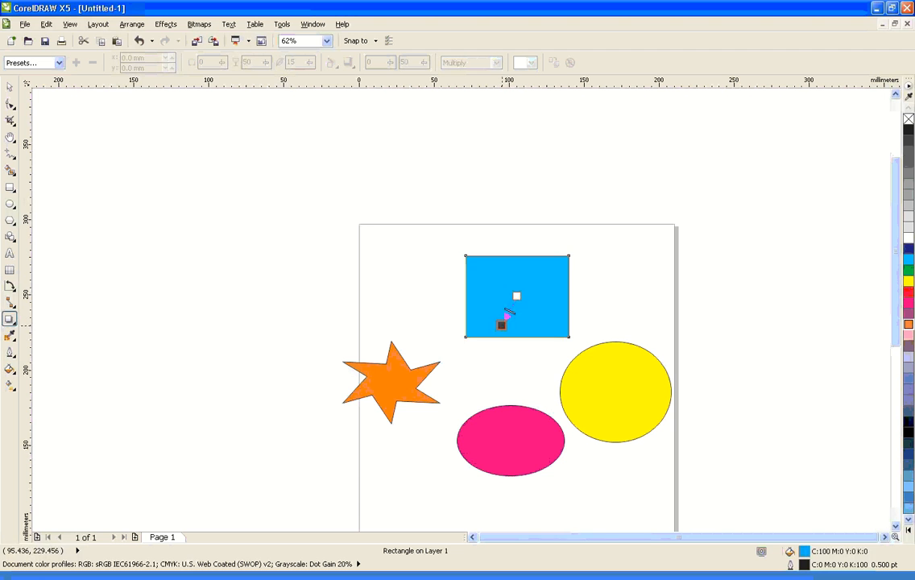
{"action": "left_click_drag", "start_coordinate": [517, 296], "coordinate": [486, 345]}
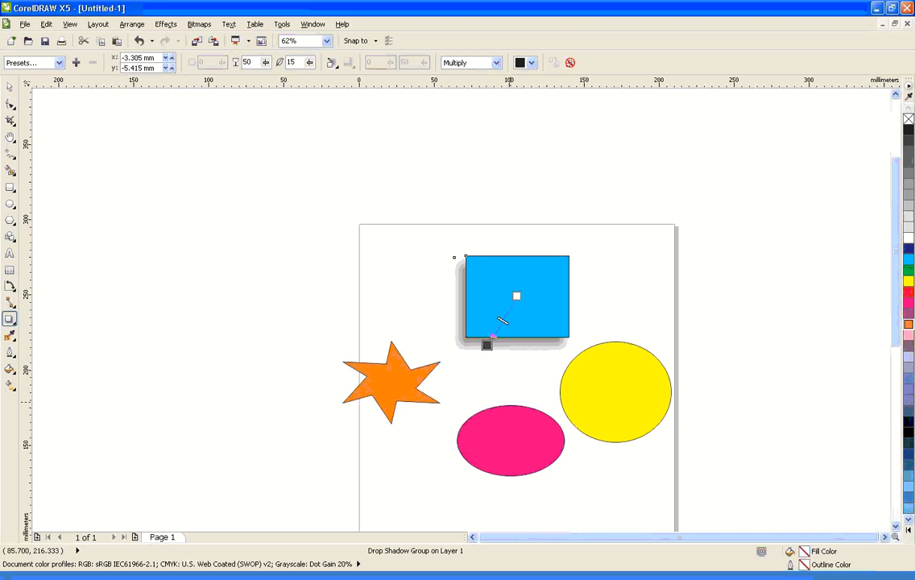
Apply drop shadows around the orange star, the magenta ellipse and the yellow ellipse, undoing the misplaced shadow attempts
{"action": "left_click_drag", "start_coordinate": [392, 381], "coordinate": [524, 449]}
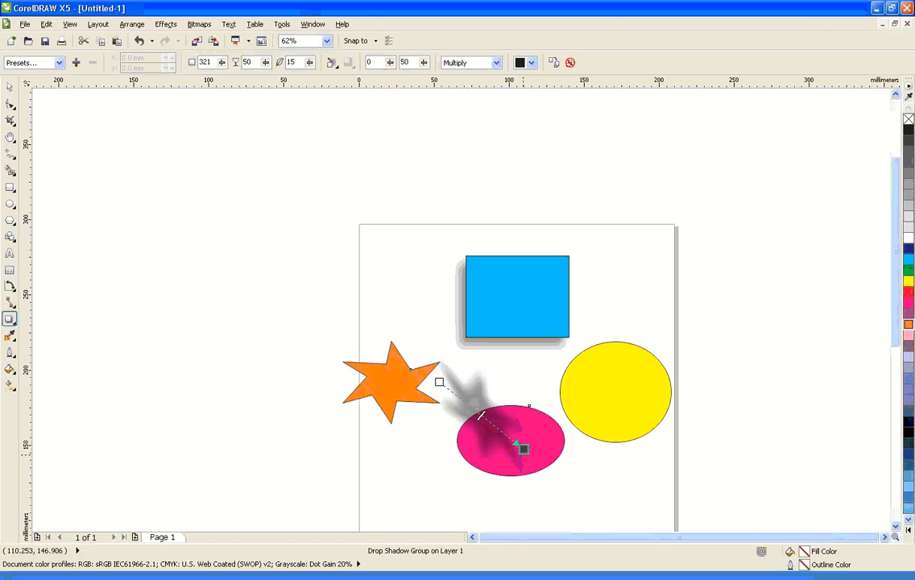
{"action": "key", "text": "ctrl+z"}
{"action": "left_click", "coordinate": [510, 405]}
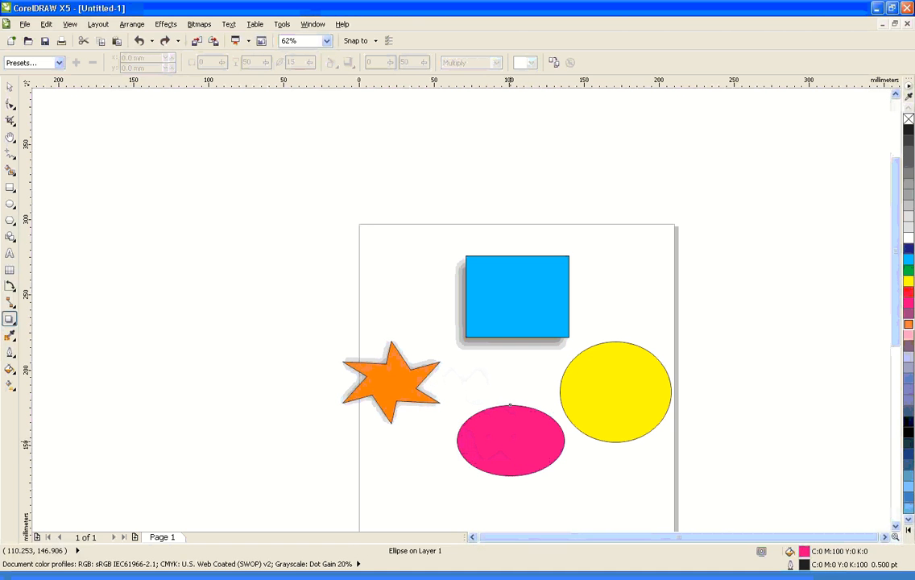
{"action": "left_click_drag", "start_coordinate": [512, 441], "coordinate": [808, 287]}
{"action": "key", "text": "ctrl+z"}
{"action": "left_click", "coordinate": [619, 401]}
Spread the shadowed shapes apart, with the yellow ellipse and star off the page and the rectangle and magenta ellipse in its upper part
{"action": "key", "text": "space"}
{"action": "left_click", "coordinate": [691, 402]}
{"action": "left_click_drag", "start_coordinate": [514, 292], "coordinate": [491, 181]}
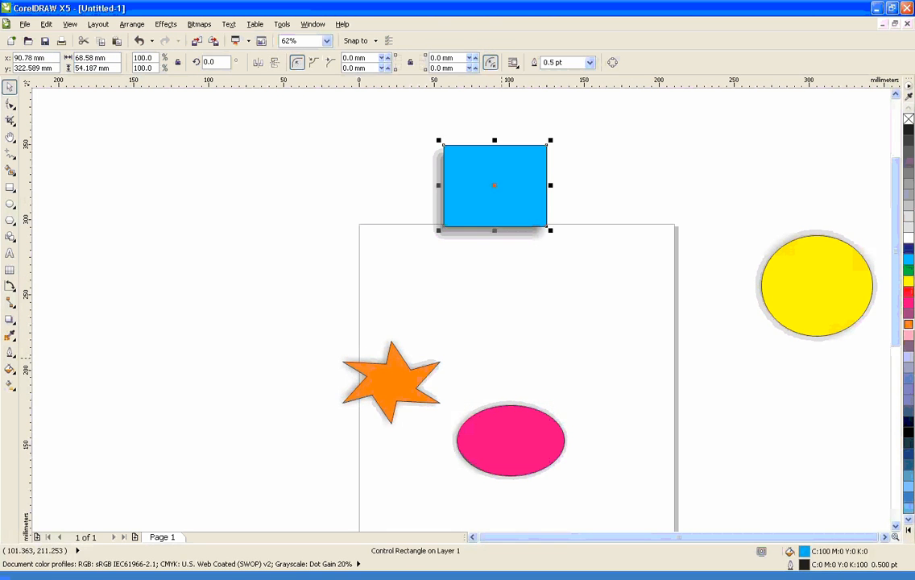
{"action": "left_click_drag", "start_coordinate": [391, 383], "coordinate": [274, 231]}
{"action": "left_click_drag", "start_coordinate": [561, 471], "coordinate": [461, 363]}
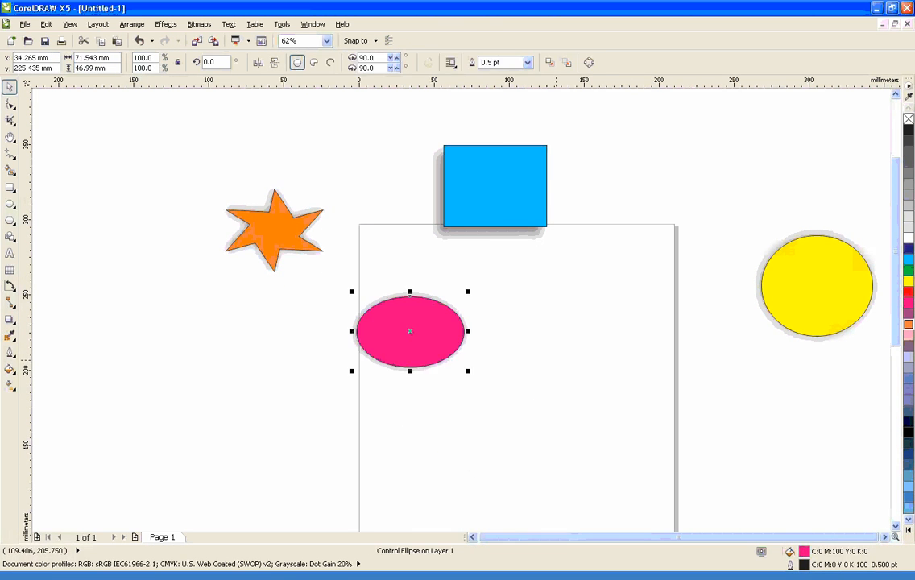
{"action": "left_click_drag", "start_coordinate": [518, 188], "coordinate": [580, 295]}
{"action": "left_click_drag", "start_coordinate": [555, 306], "coordinate": [562, 285]}
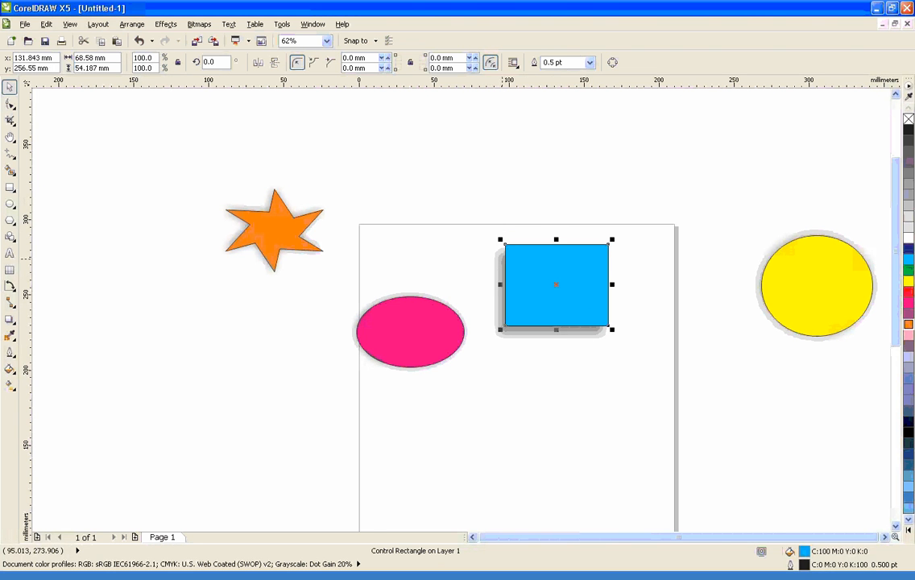
Select the blue rectangle's drop shadow and examine its soft edge up close
{"action": "left_click", "coordinate": [501, 259]}
{"action": "left_click", "coordinate": [526, 341]}
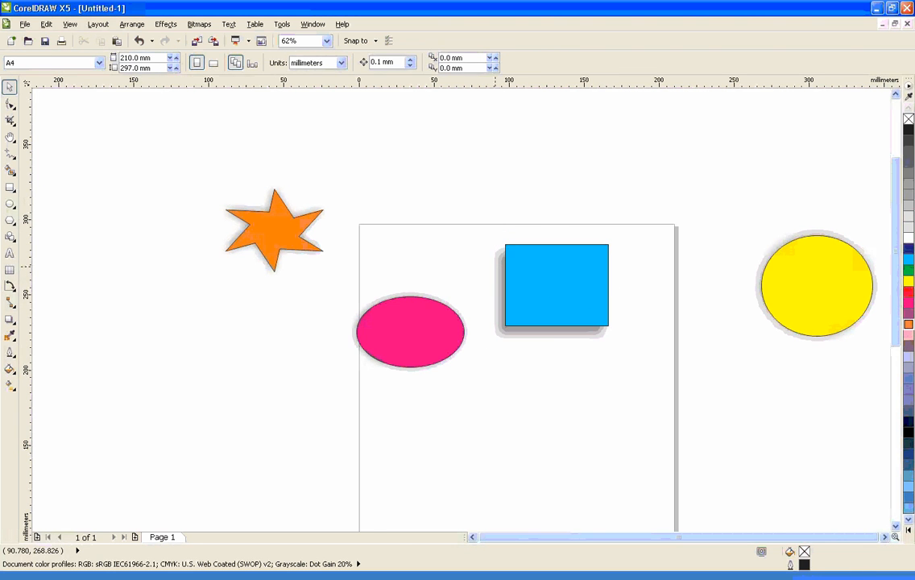
{"action": "left_click", "coordinate": [496, 265]}
{"action": "scroll", "coordinate": [493, 264], "scroll_direction": "up", "scroll_amount": 3}
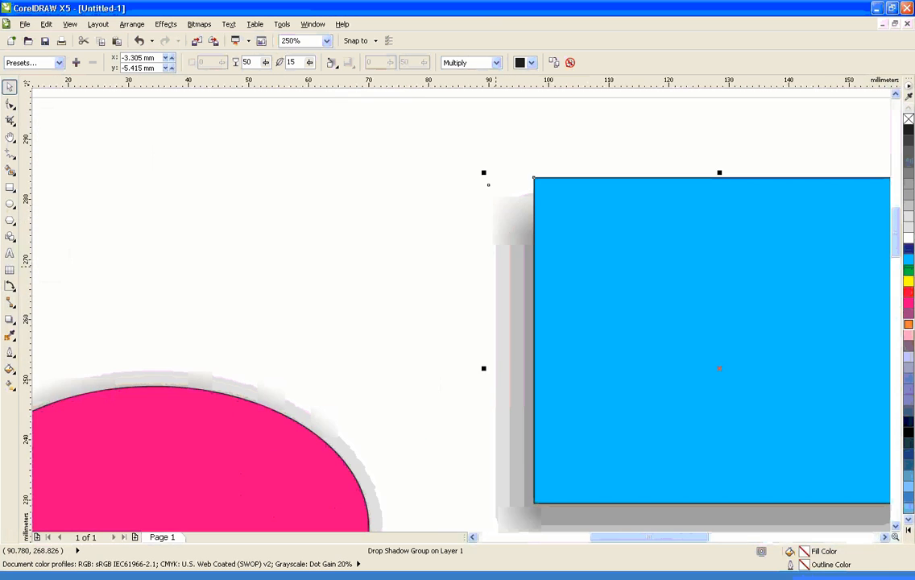
{"action": "scroll", "coordinate": [454, 145], "scroll_direction": "up", "scroll_amount": 5}
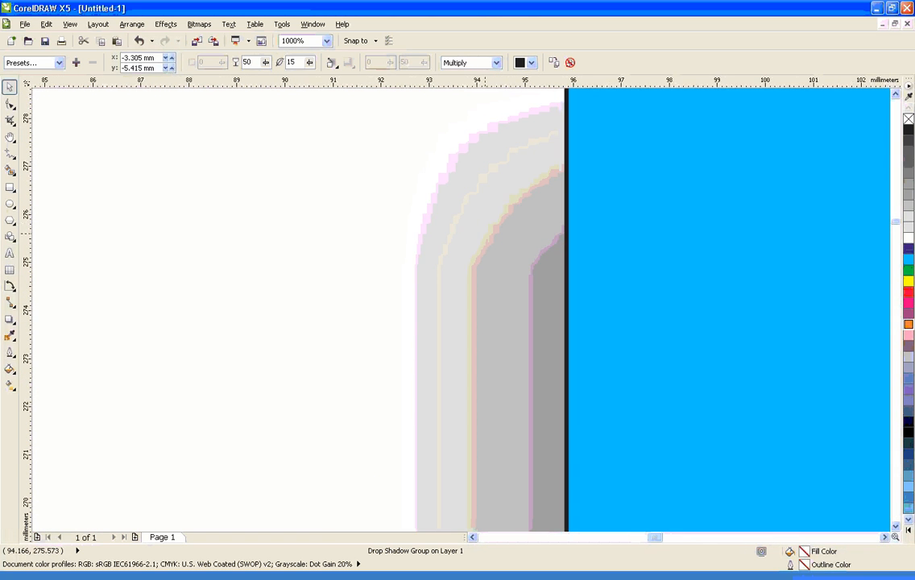
{"action": "scroll", "coordinate": [437, 215], "scroll_direction": "up", "scroll_amount": 4}
{"action": "scroll", "coordinate": [517, 219], "scroll_direction": "down", "scroll_amount": 3}
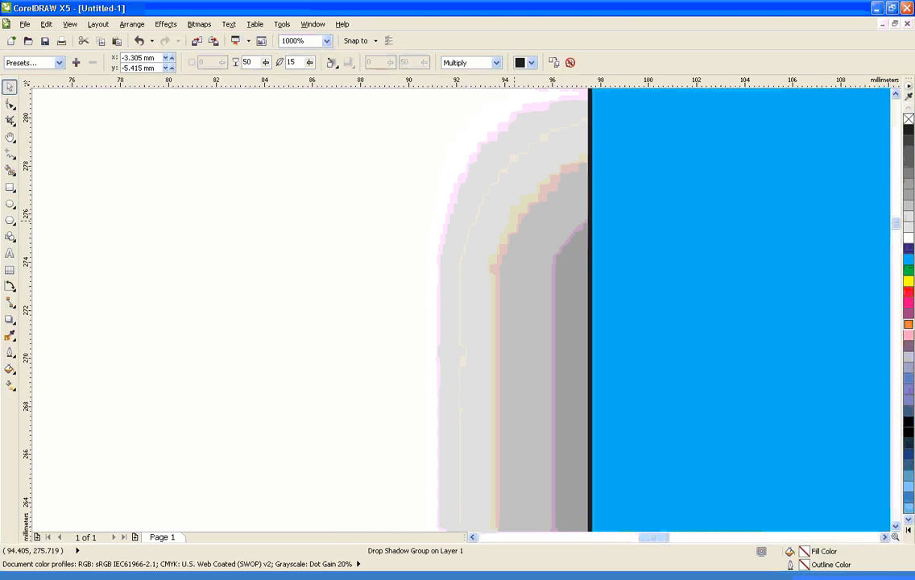
{"action": "scroll", "coordinate": [515, 219], "scroll_direction": "down", "scroll_amount": 3}
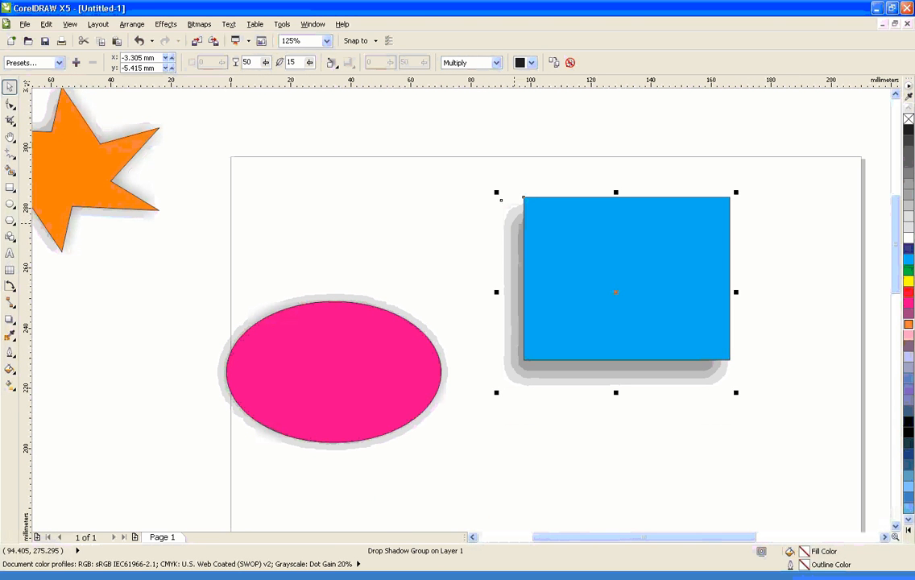
{"action": "left_click", "coordinate": [515, 222]}
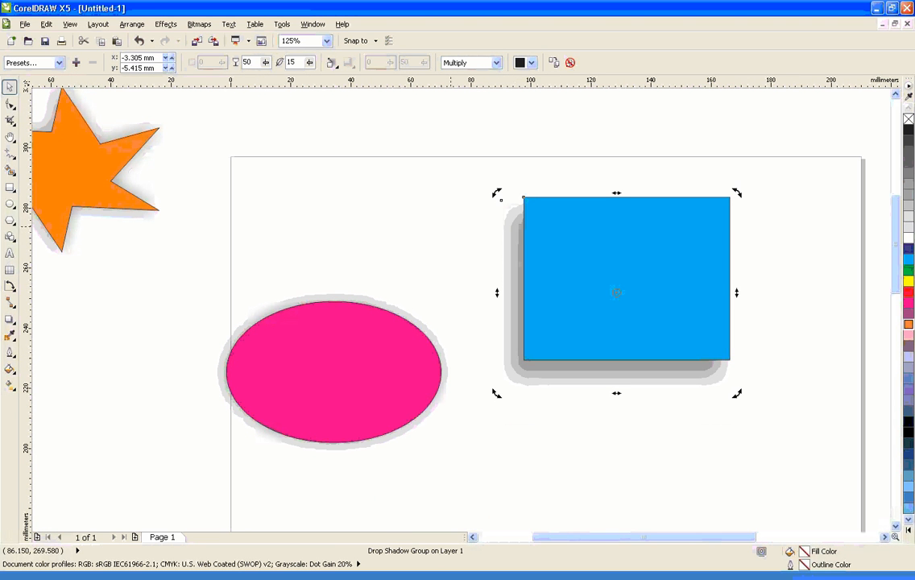
Try the rectangle's drop shadow at an opacity of 100, and set it to 52
{"action": "left_click", "coordinate": [265, 63]}
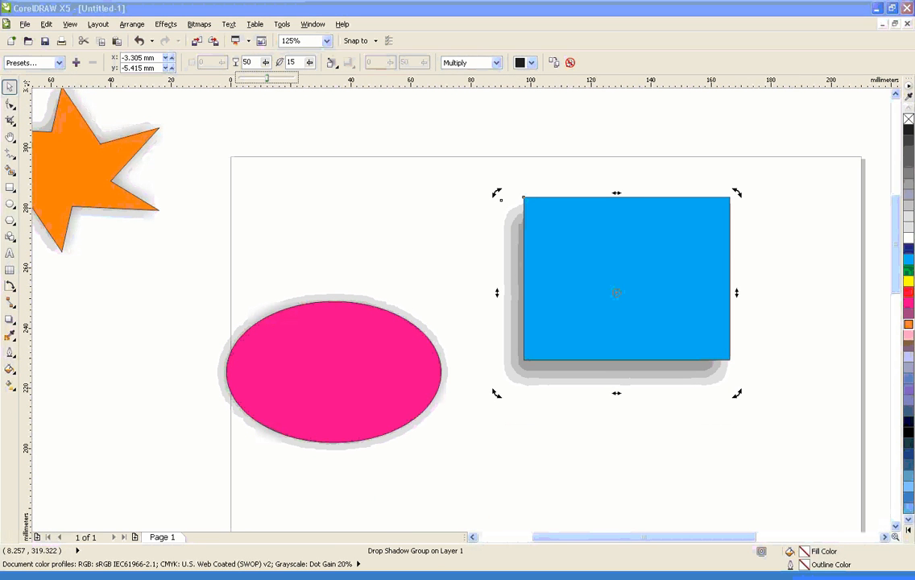
{"action": "left_click_drag", "start_coordinate": [267, 78], "coordinate": [296, 78]}
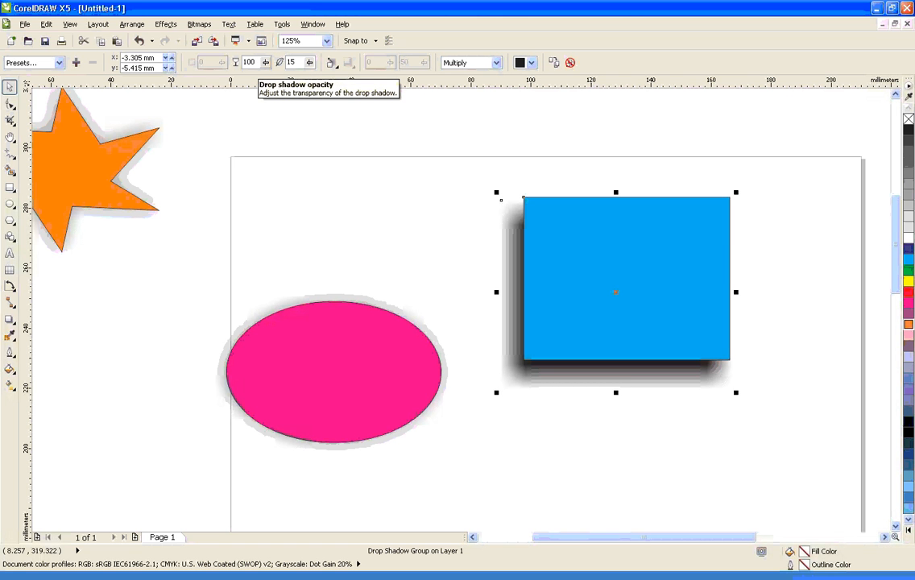
{"action": "left_click", "coordinate": [266, 63]}
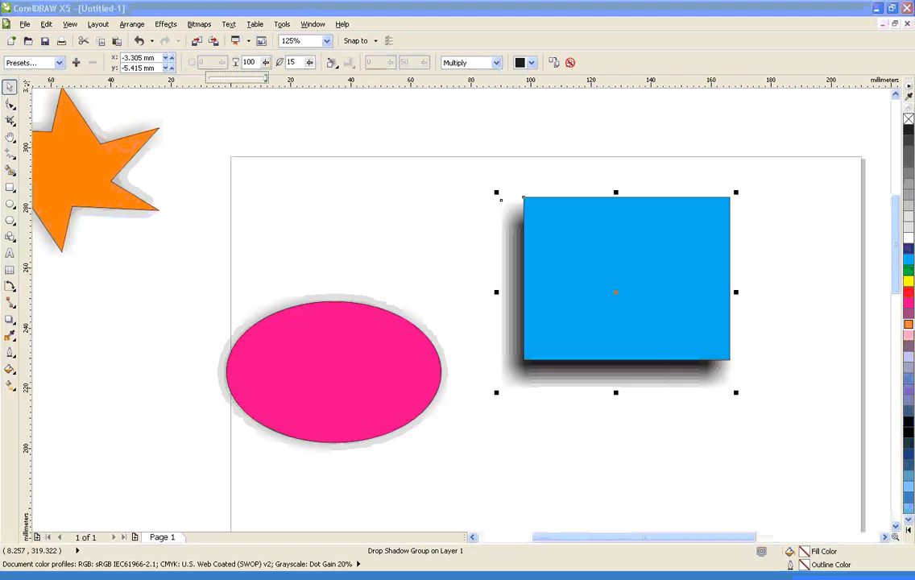
{"action": "left_click_drag", "start_coordinate": [265, 78], "coordinate": [321, 78]}
{"action": "left_click", "coordinate": [265, 62]}
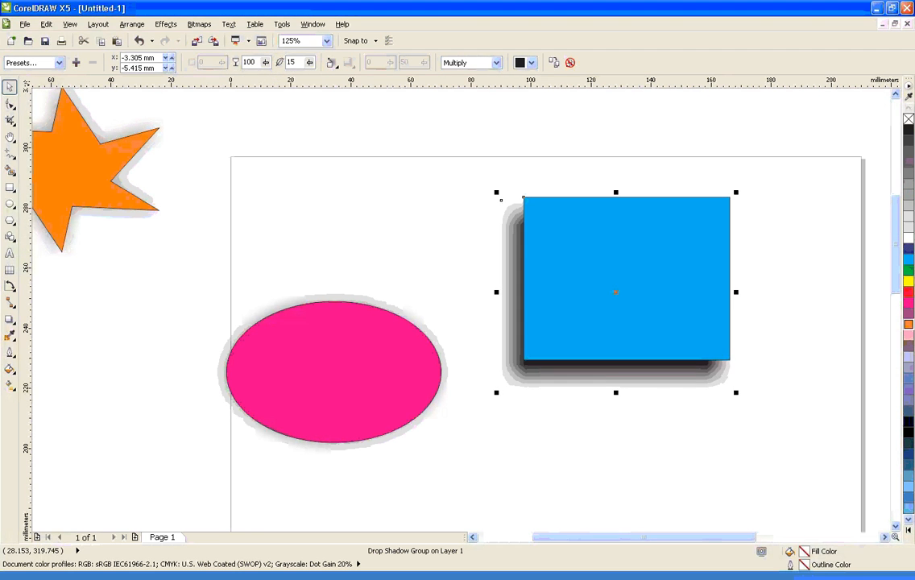
{"action": "left_click_drag", "start_coordinate": [265, 63], "coordinate": [238, 78]}
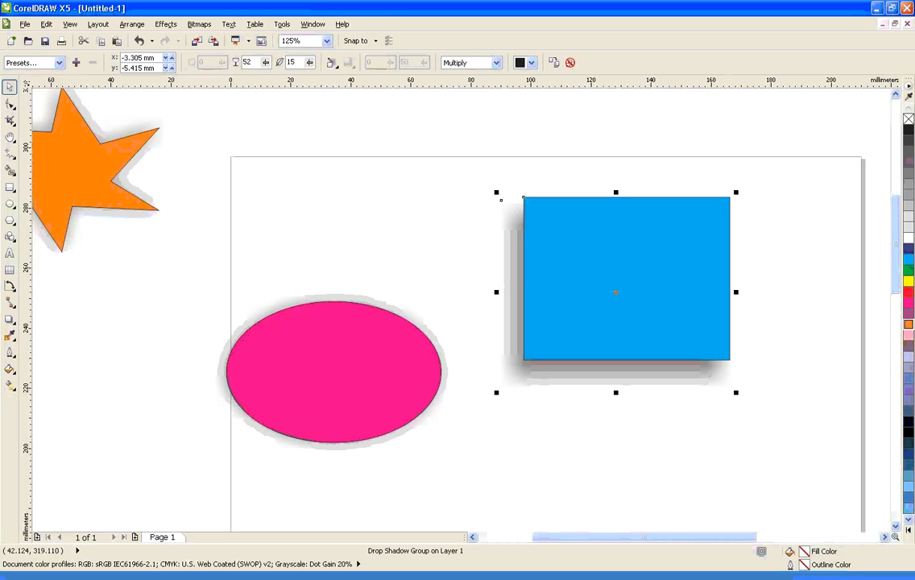
Test lower feathering values such as 14 on the rectangle's drop shadow, and set the feathering to 16
{"action": "left_click", "coordinate": [309, 62]}
{"action": "left_click_drag", "start_coordinate": [311, 78], "coordinate": [308, 78]}
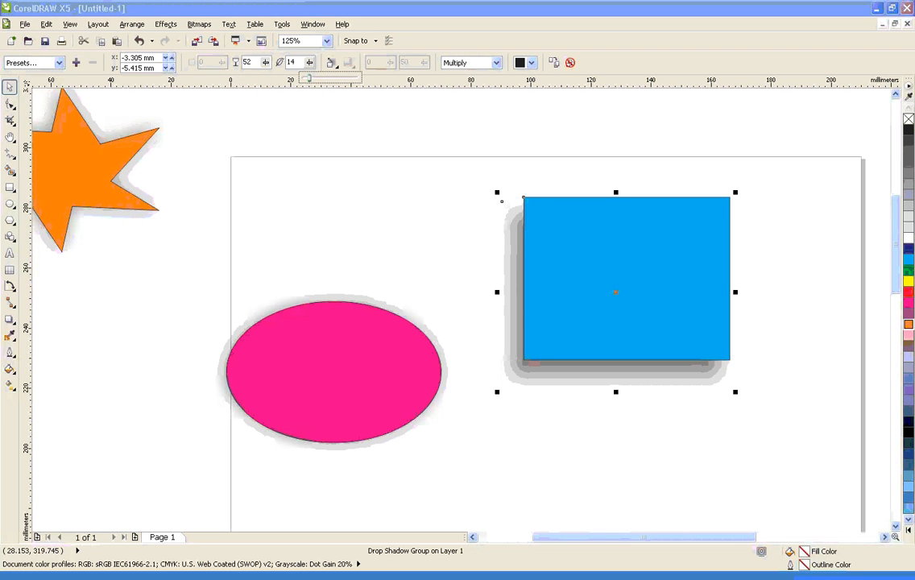
{"action": "left_click", "coordinate": [296, 62]}
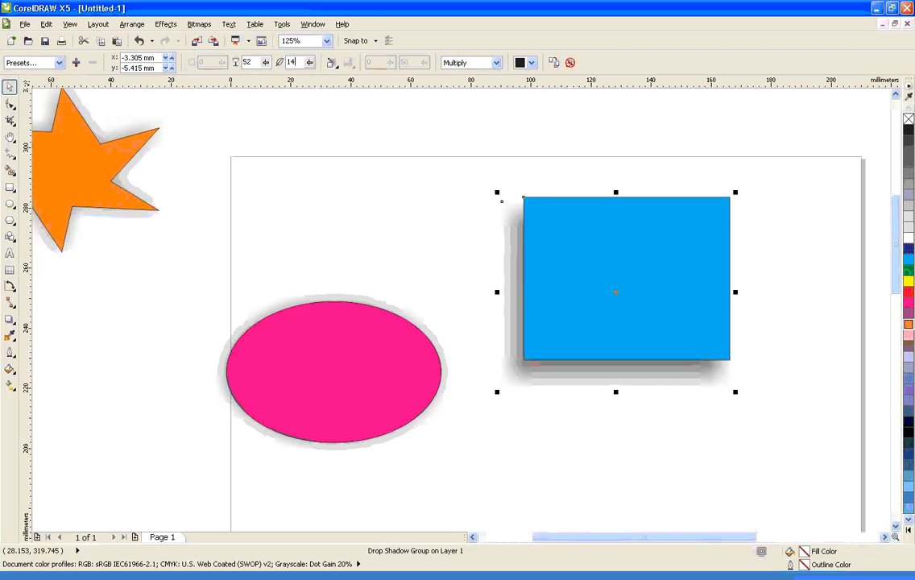
{"action": "key", "text": "BackSpace"}
{"action": "type", "text": "2"}
{"action": "key", "text": "Return"}
{"action": "mouse_move", "coordinate": [310, 62]}
{"action": "left_mouse_down"}
{"action": "mouse_move", "coordinate": [320, 78]}
{"action": "mouse_move", "coordinate": [287, 79]}
{"action": "mouse_move", "coordinate": [313, 78]}
{"action": "left_mouse_up"}
{"action": "left_click", "coordinate": [310, 63]}
{"action": "left_click", "coordinate": [310, 63]}
{"action": "left_click", "coordinate": [309, 63]}
{"action": "left_click", "coordinate": [310, 62]}
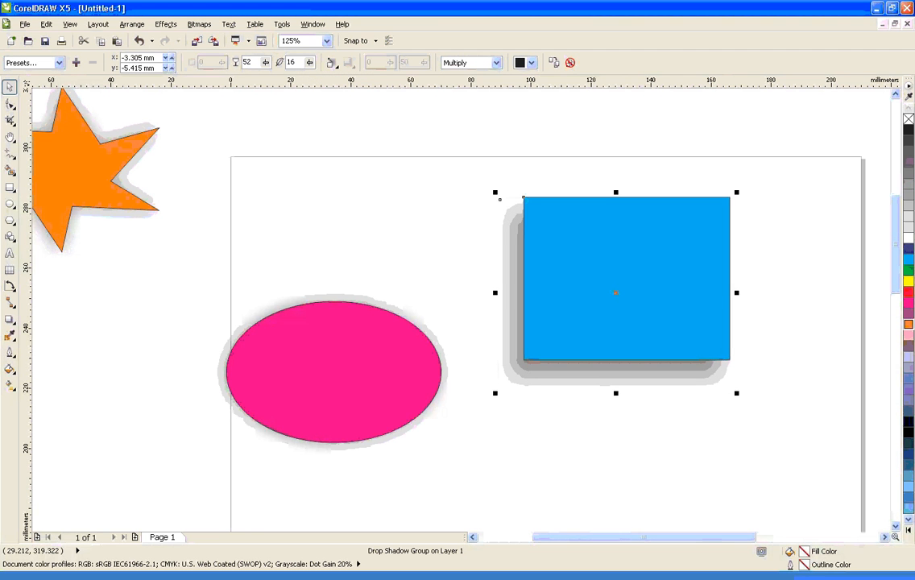
Try cyan as the rectangle's drop shadow color, and change it to magenta
{"action": "left_click", "coordinate": [531, 63]}
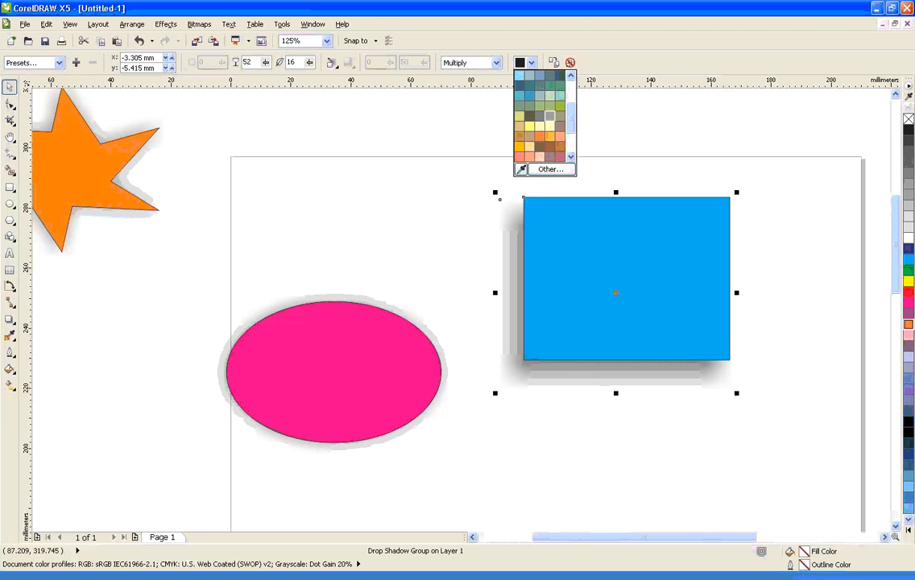
{"action": "left_click", "coordinate": [539, 95]}
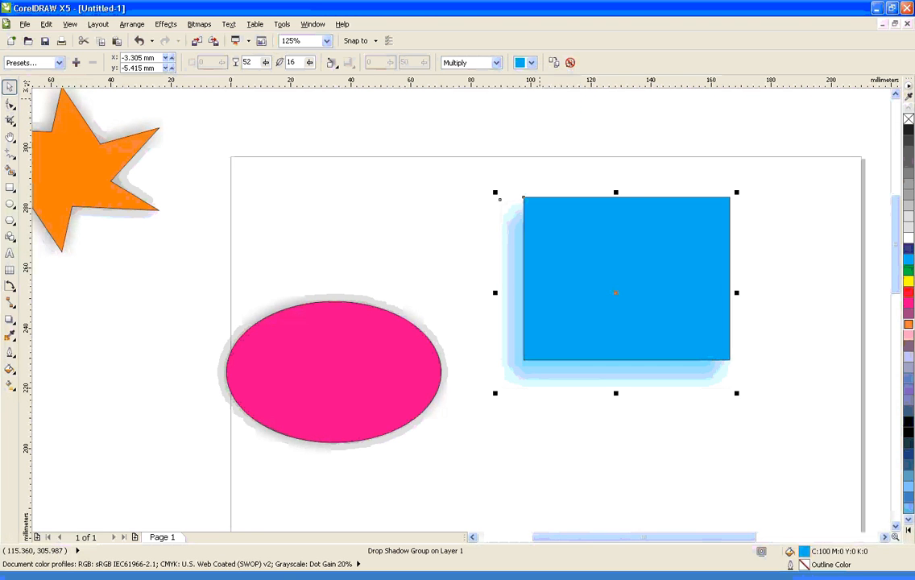
{"action": "left_click", "coordinate": [531, 63]}
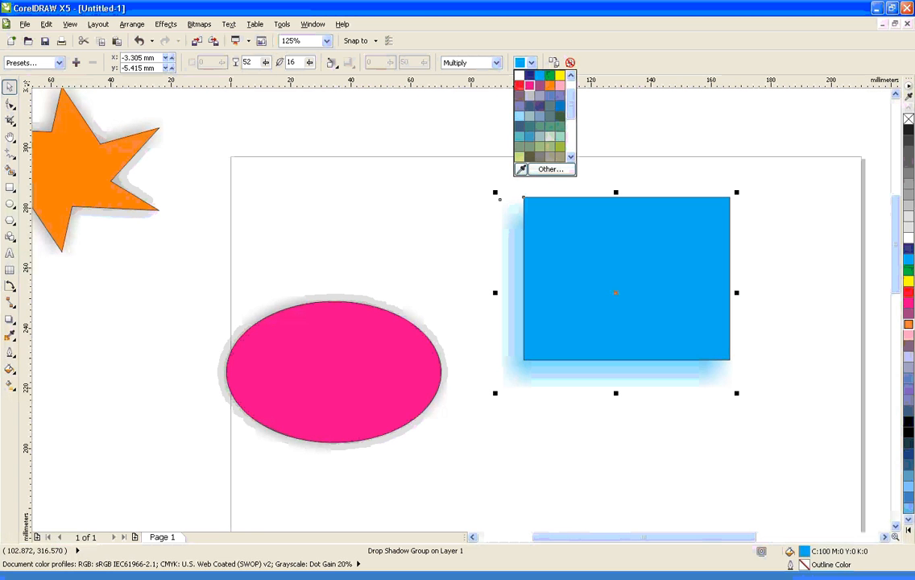
{"action": "left_click", "coordinate": [530, 85]}
Select the magenta ellipse's drop shadow and change its color to yellow
{"action": "left_click", "coordinate": [368, 303]}
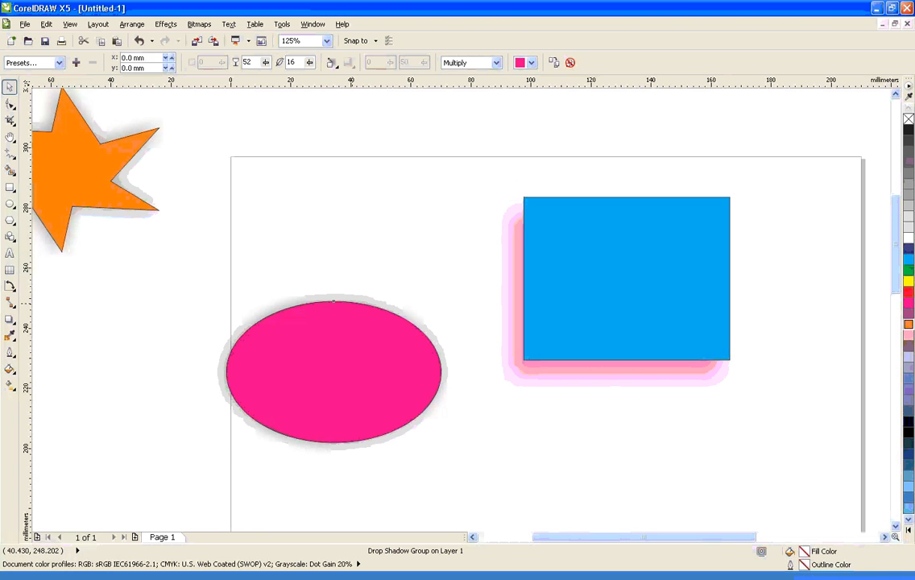
{"action": "left_click", "coordinate": [351, 326]}
{"action": "left_click", "coordinate": [342, 295]}
{"action": "left_click", "coordinate": [531, 63]}
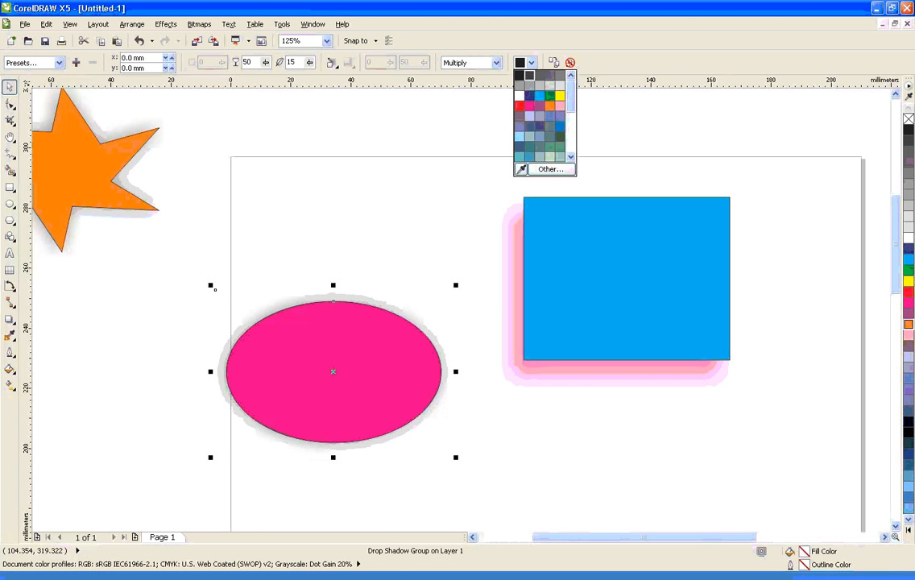
{"action": "left_click", "coordinate": [566, 77]}
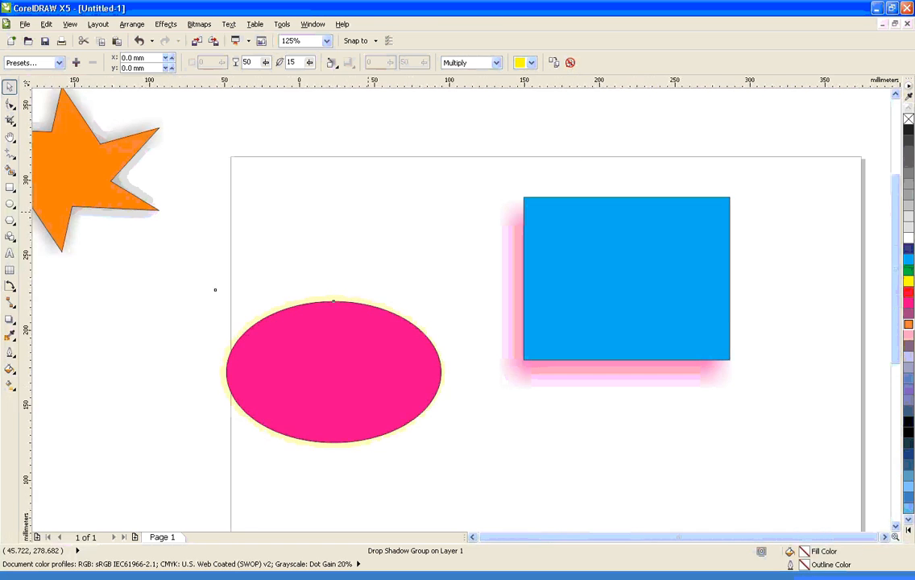
Select the yellow circle's drop shadow and change its color to light blue
{"action": "scroll", "coordinate": [367, 211], "scroll_direction": "down", "scroll_amount": 2}
{"action": "left_click", "coordinate": [545, 206]}
{"action": "scroll", "coordinate": [581, 199], "scroll_direction": "up", "scroll_amount": 3}
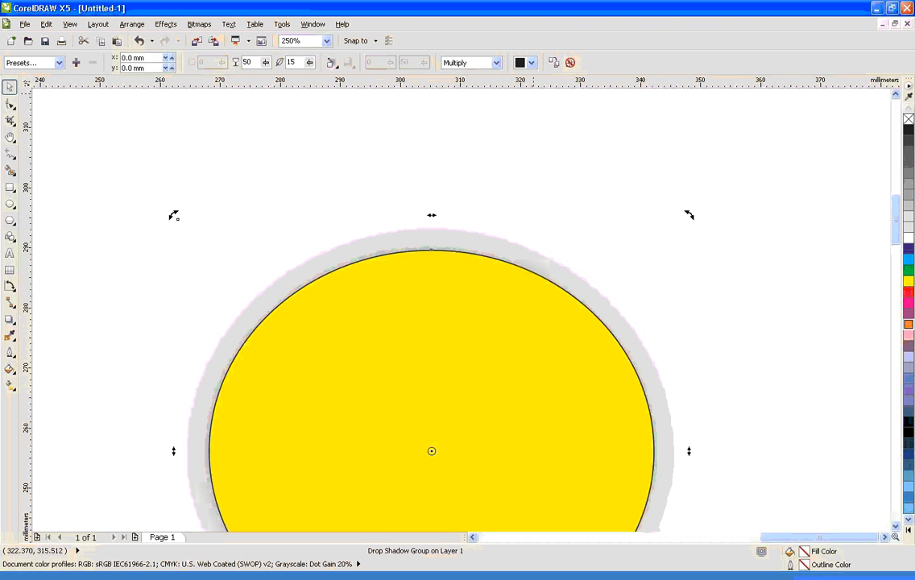
{"action": "left_click", "coordinate": [531, 63]}
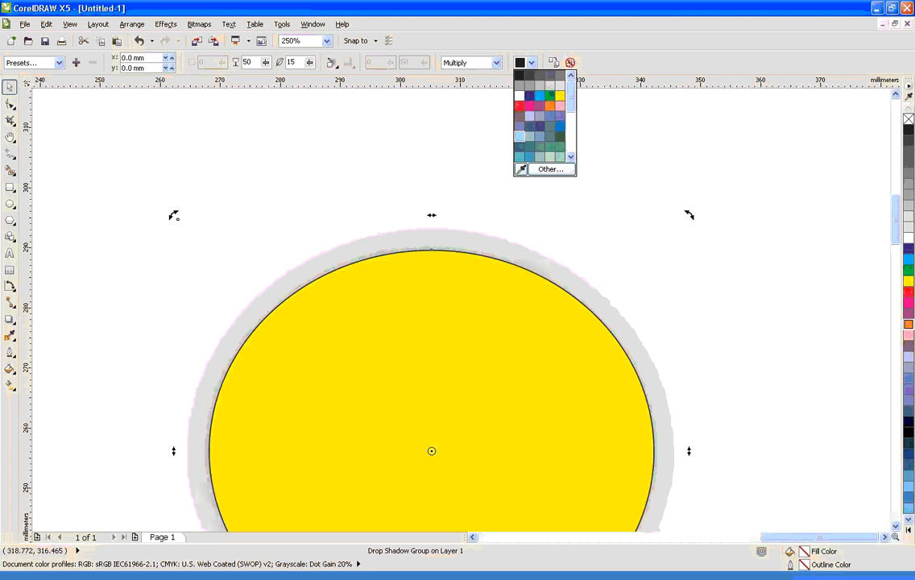
{"action": "left_click", "coordinate": [520, 136]}
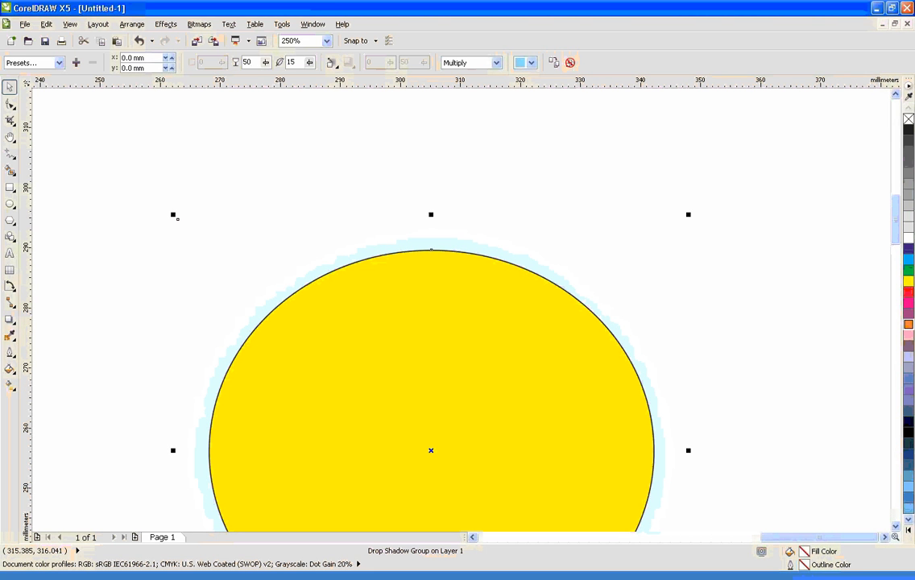
Set the circle's drop shadow opacity to 100, and increase its feathering to widen the glow around the circle
{"action": "left_click_drag", "start_coordinate": [266, 63], "coordinate": [299, 78]}
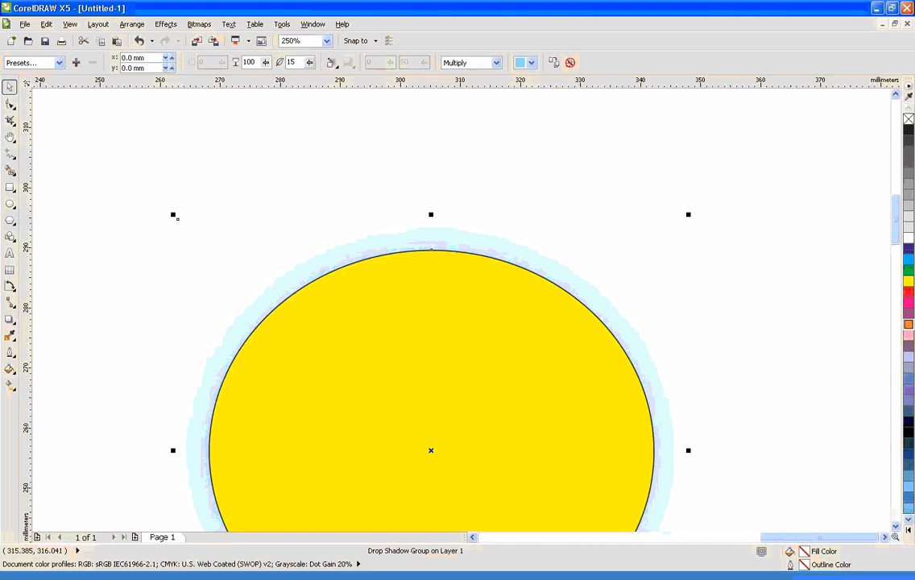
{"action": "left_click", "coordinate": [310, 63]}
{"action": "left_click", "coordinate": [266, 63]}
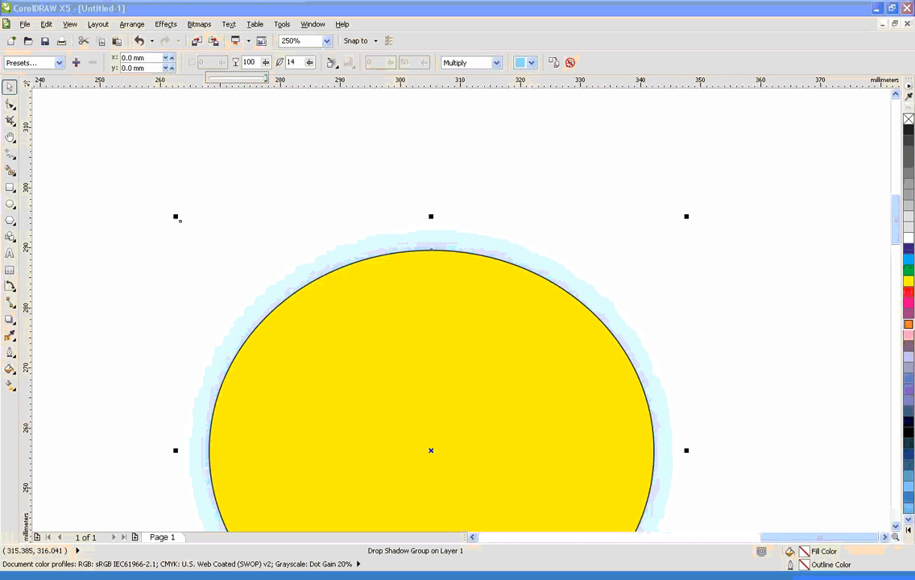
{"action": "left_click_drag", "start_coordinate": [309, 63], "coordinate": [336, 78]}
{"action": "scroll", "coordinate": [370, 196], "scroll_direction": "down", "scroll_amount": 2}
{"action": "left_click", "coordinate": [303, 177]}
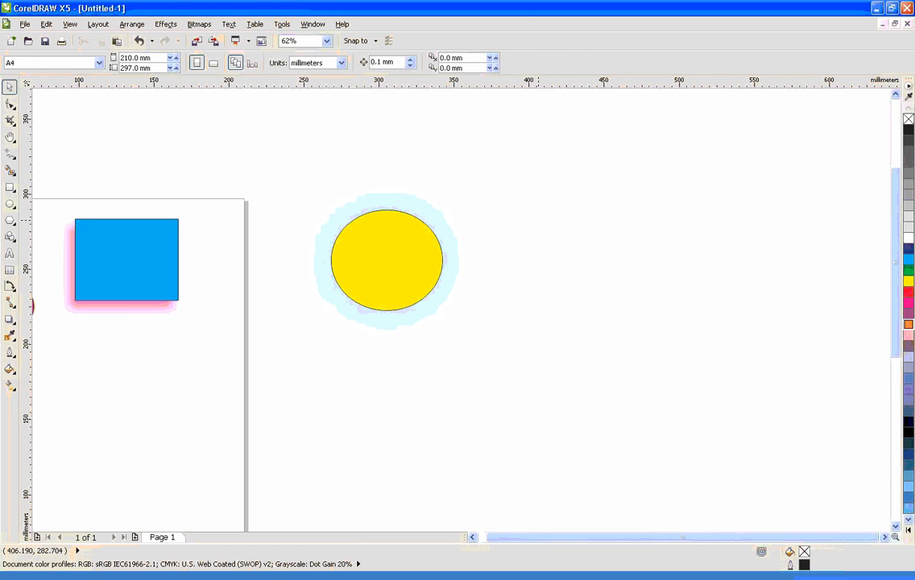
Delete all the drawn shapes together with their shadows to leave the page empty
{"action": "scroll", "coordinate": [526, 162], "scroll_direction": "down", "scroll_amount": 1}
{"action": "left_click_drag", "start_coordinate": [124, 112], "coordinate": [624, 300]}
{"action": "key", "text": "Delete"}
{"action": "right_click", "coordinate": [336, 230]}
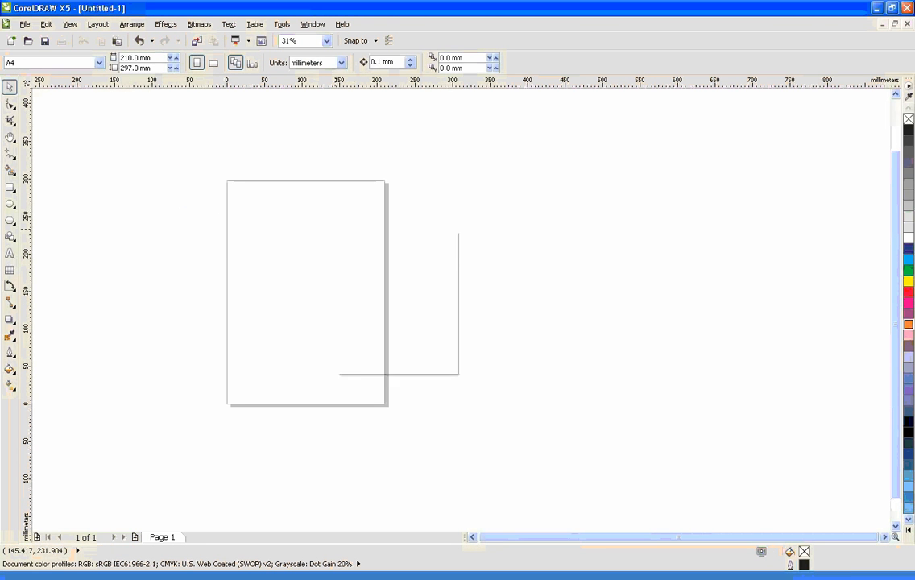
{"action": "right_click", "coordinate": [336, 229]}
{"action": "left_click", "coordinate": [262, 193]}
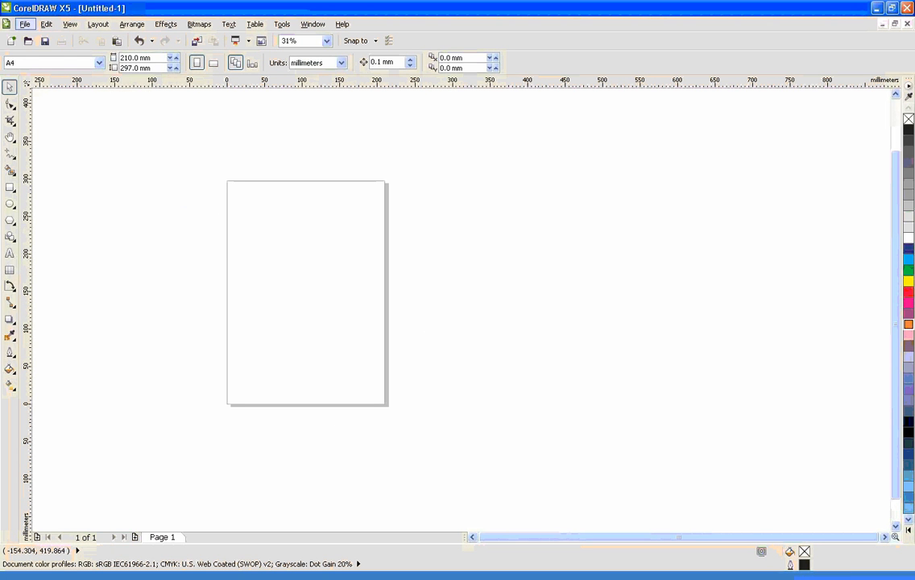
Import the image 103.jpg onto the page and scale it down to about 101 mm wide by 64 mm high
{"action": "left_click", "coordinate": [25, 24]}
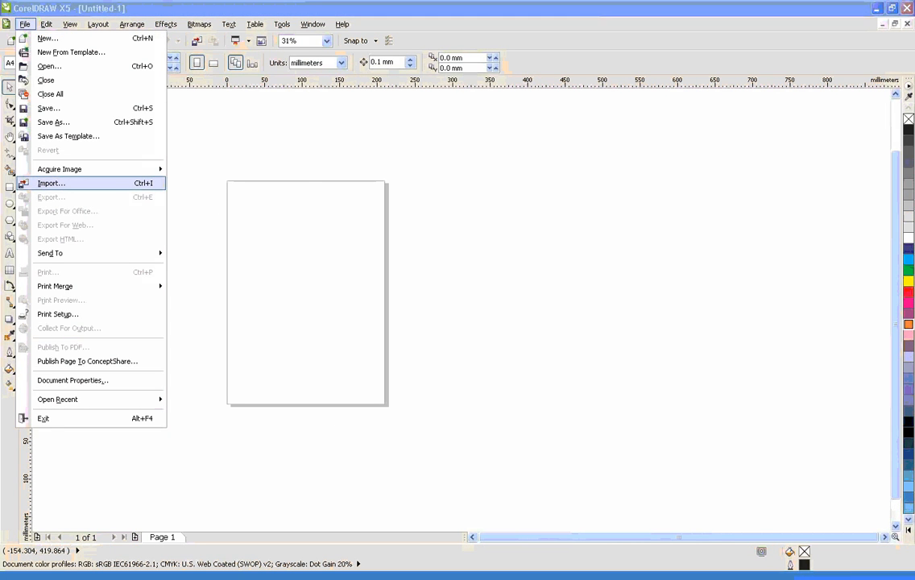
{"action": "left_click", "coordinate": [51, 182]}
{"action": "double_click", "coordinate": [348, 237]}
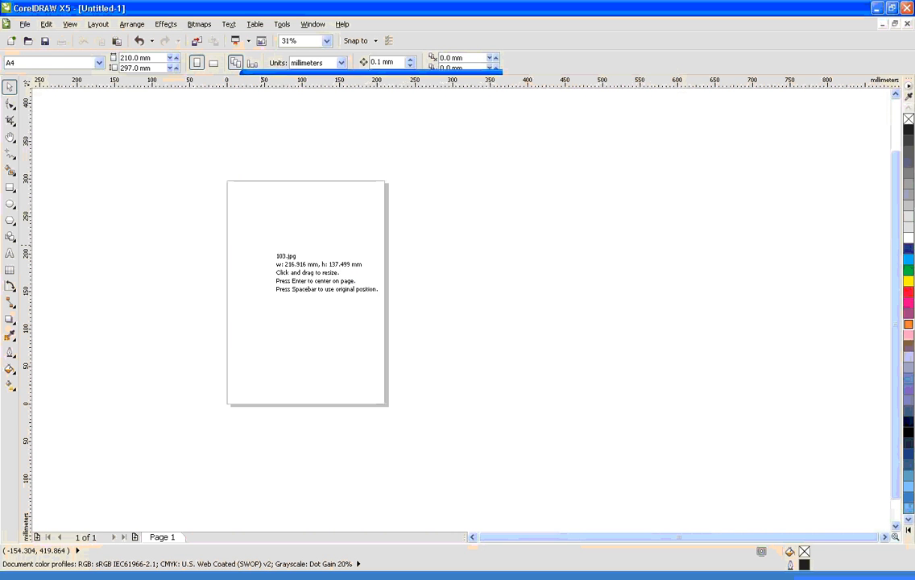
{"action": "left_click", "coordinate": [266, 235]}
{"action": "left_click_drag", "start_coordinate": [436, 347], "coordinate": [350, 291]}
{"action": "left_click", "coordinate": [427, 278]}
{"action": "left_click_drag", "start_coordinate": [174, 145], "coordinate": [483, 390]}
{"action": "left_click", "coordinate": [431, 312]}
Add a drop shadow centered behind the baby photo with the Drop Shadow tool
{"action": "left_click", "coordinate": [10, 319]}
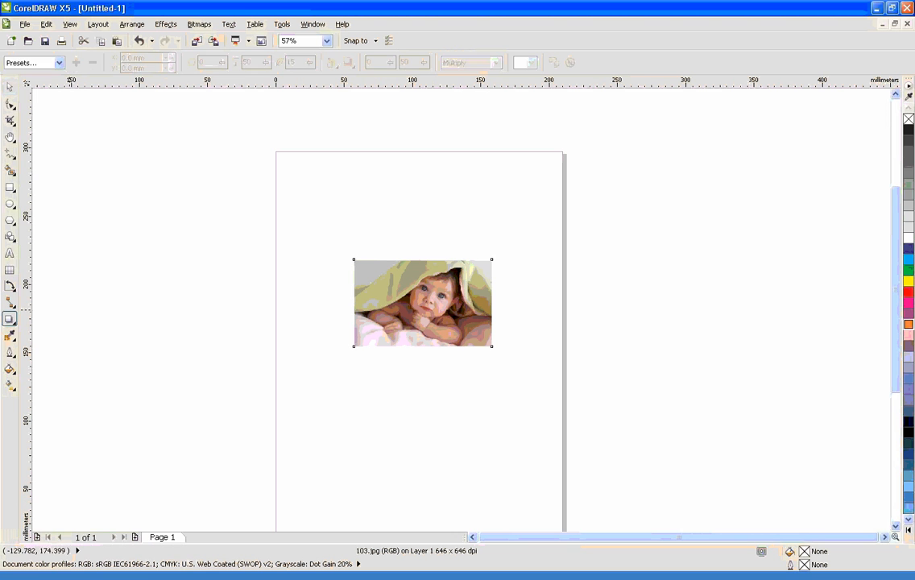
{"action": "left_click_drag", "start_coordinate": [422, 303], "coordinate": [441, 324]}
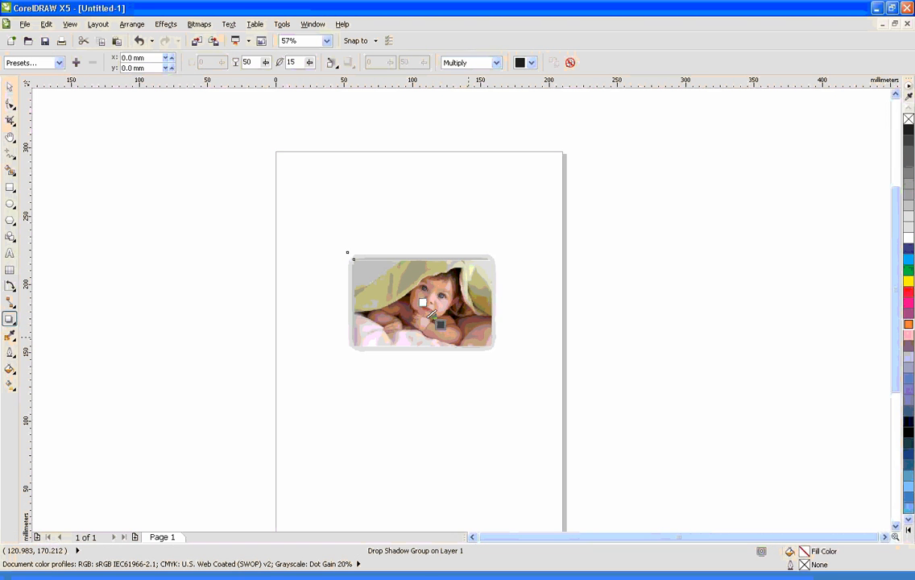
{"action": "scroll", "coordinate": [436, 281], "scroll_direction": "up", "scroll_amount": 2}
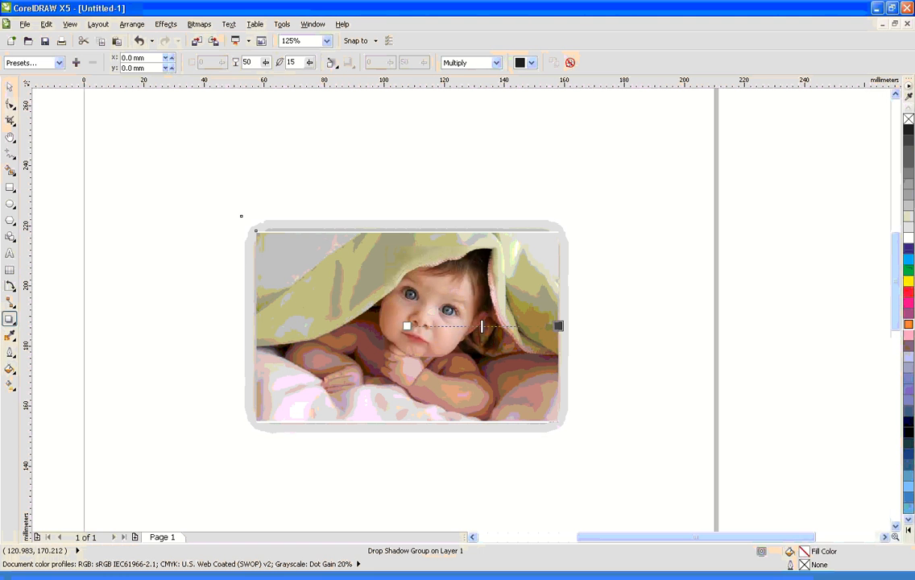
Set the photo's drop shadow opacity to 91 and its feathering to 100
{"action": "left_click", "coordinate": [267, 63]}
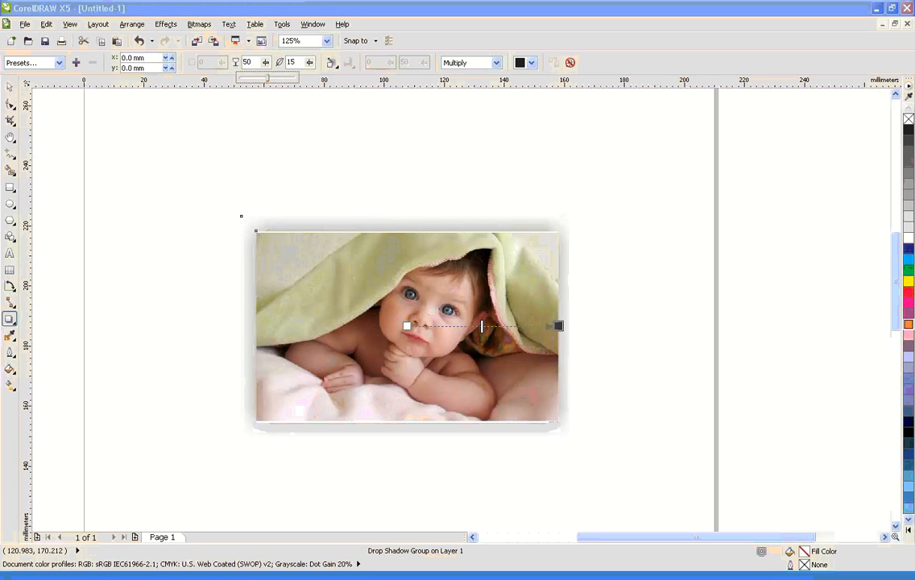
{"action": "left_click_drag", "start_coordinate": [291, 78], "coordinate": [360, 78]}
{"action": "left_click", "coordinate": [309, 62]}
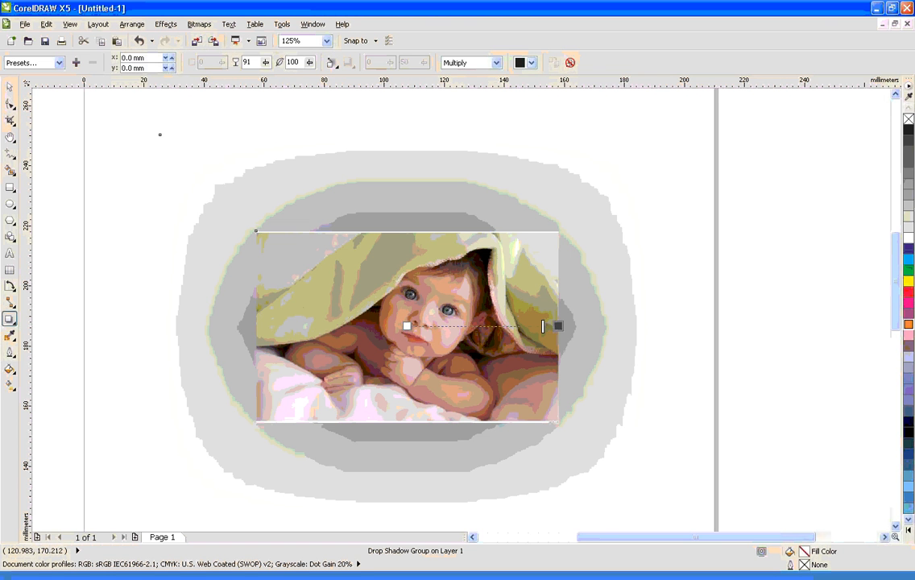
Try pale green as the photo's drop shadow color, and change it to 90% black
{"action": "left_click", "coordinate": [531, 62]}
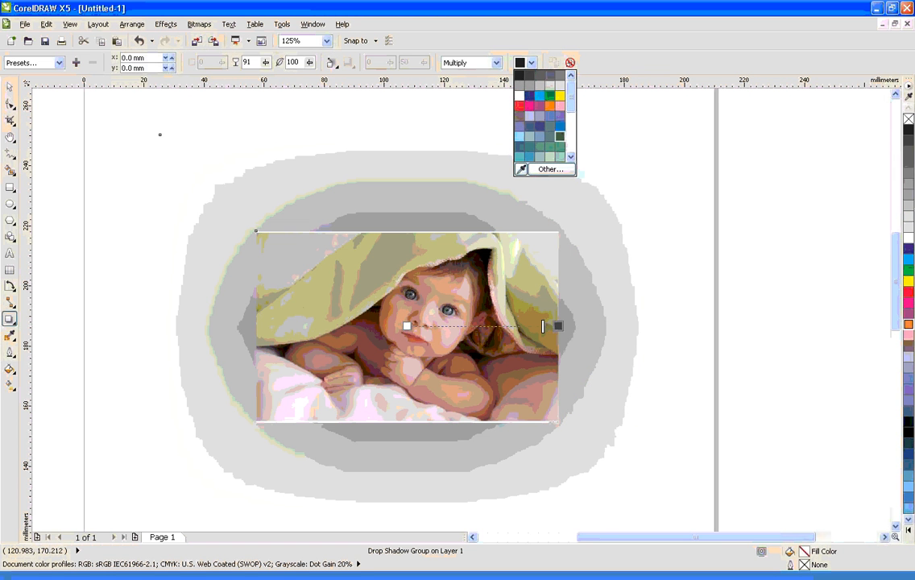
{"action": "left_click", "coordinate": [549, 156]}
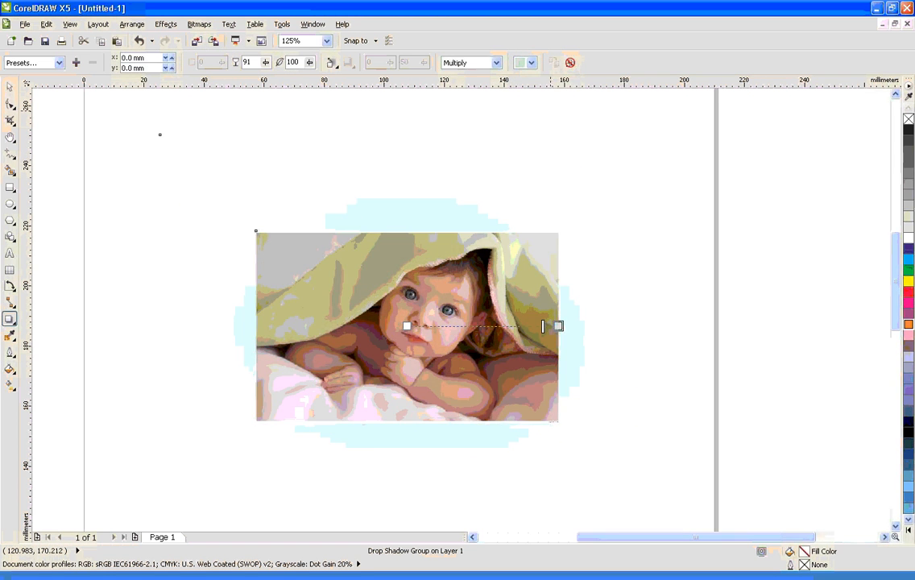
{"action": "left_click", "coordinate": [531, 62]}
{"action": "left_click_drag", "start_coordinate": [570, 124], "coordinate": [570, 92]}
{"action": "left_click", "coordinate": [529, 76]}
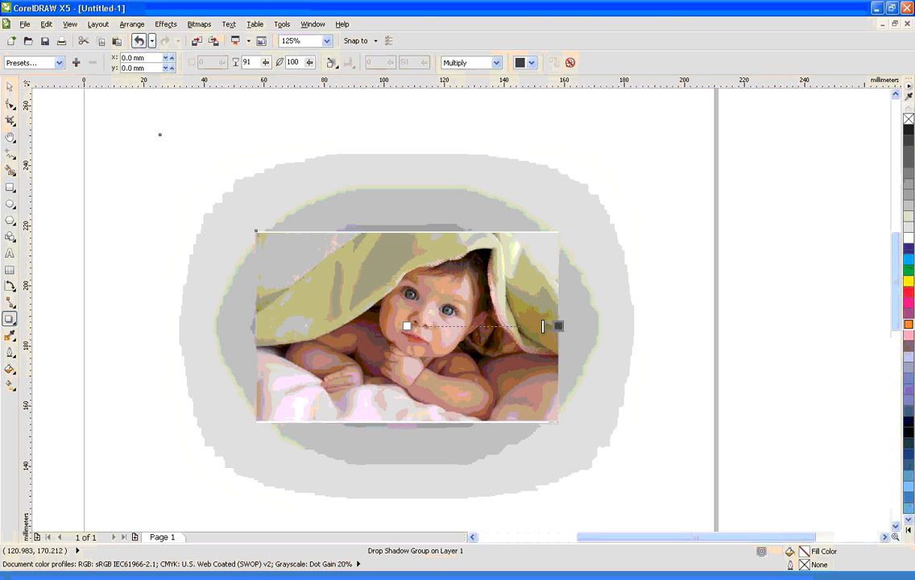
Move the photo with its drop shadow to the upper middle of the page, at about X 110 mm, Y 205 mm
{"action": "left_click", "coordinate": [10, 86]}
{"action": "left_click", "coordinate": [177, 133]}
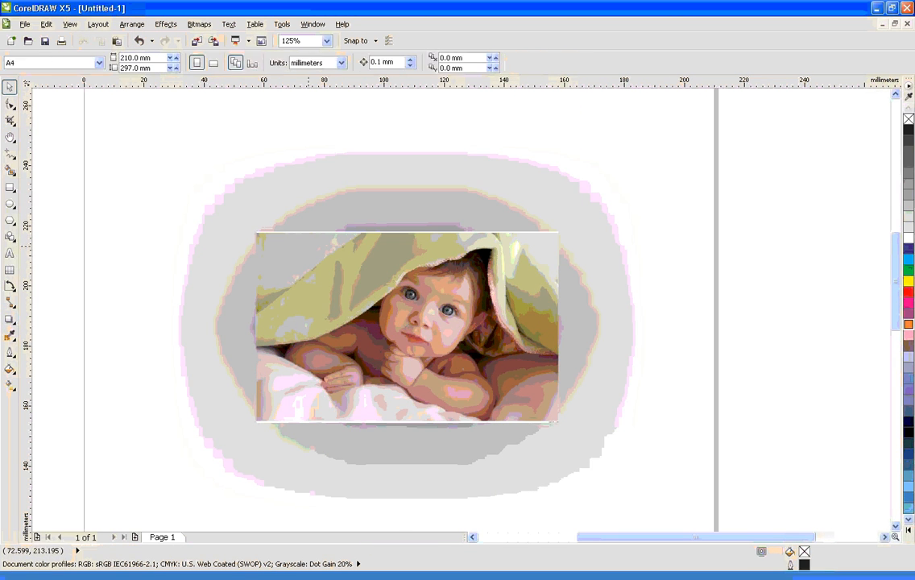
{"action": "left_click_drag", "start_coordinate": [325, 255], "coordinate": [483, 235]}
{"action": "scroll", "coordinate": [504, 246], "scroll_direction": "down", "scroll_amount": 1}
{"action": "left_click", "coordinate": [629, 196]}
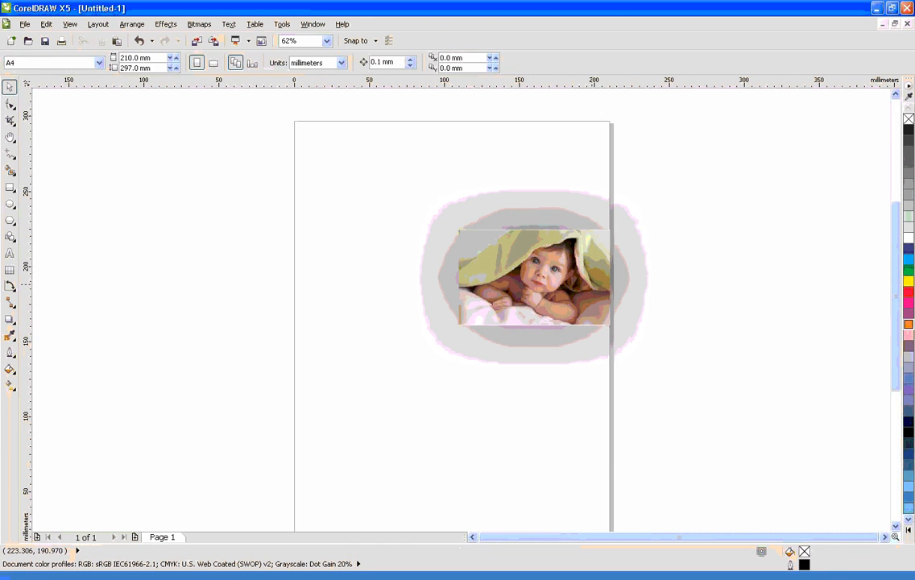
{"action": "left_click_drag", "start_coordinate": [563, 284], "coordinate": [510, 311]}
{"action": "left_click", "coordinate": [664, 254]}
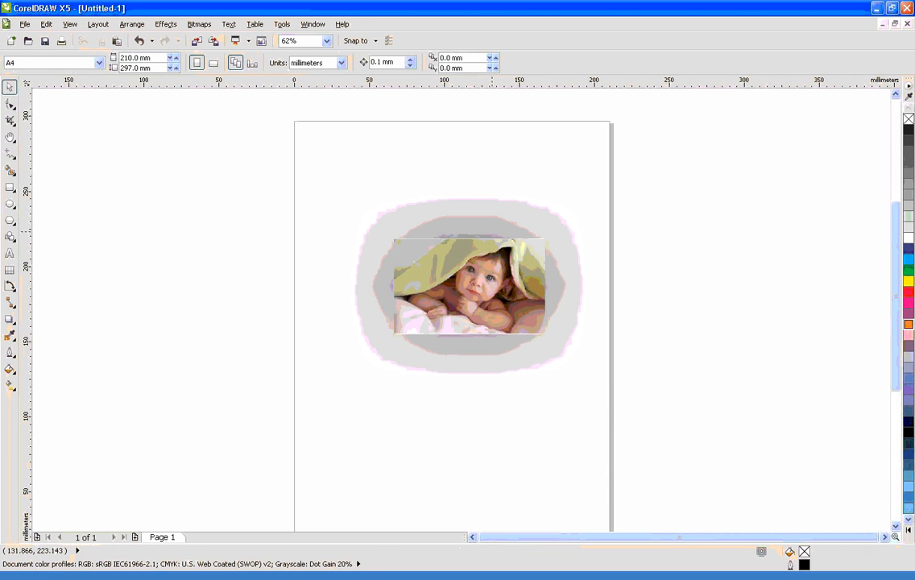
{"action": "mouse_move", "coordinate": [491, 271]}
{"action": "left_mouse_down"}
{"action": "mouse_move", "coordinate": [476, 314]}
{"action": "mouse_move", "coordinate": [586, 360]}
{"action": "mouse_move", "coordinate": [390, 248]}
{"action": "mouse_move", "coordinate": [689, 341]}
{"action": "mouse_move", "coordinate": [737, 335]}
{"action": "mouse_move", "coordinate": [433, 241]}
{"action": "mouse_move", "coordinate": [483, 260]}
{"action": "left_mouse_up"}
{"action": "left_click", "coordinate": [594, 299]}
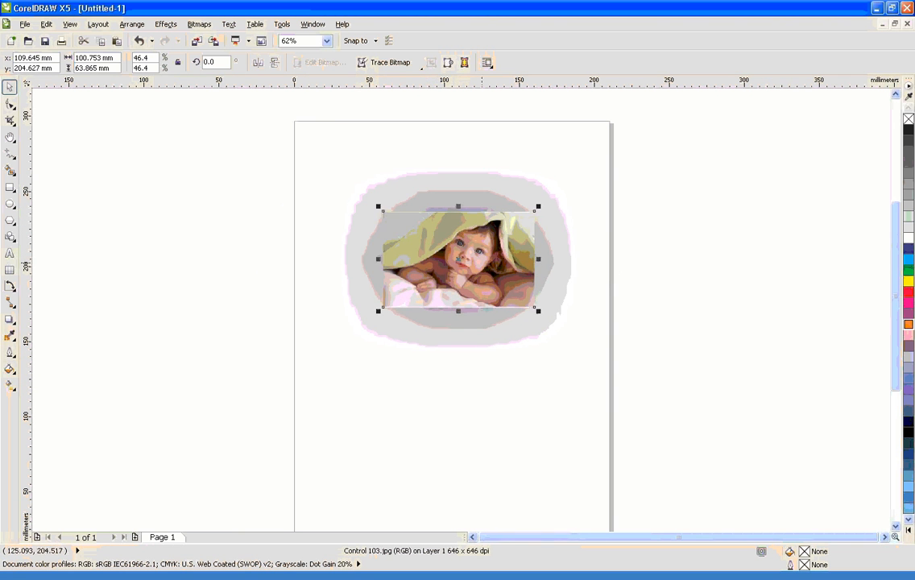
Select the photo's drop shadow group and break it apart so photo and shadow become separate objects
{"action": "left_click", "coordinate": [661, 322]}
{"action": "left_click", "coordinate": [439, 236]}
{"action": "left_click", "coordinate": [447, 198]}
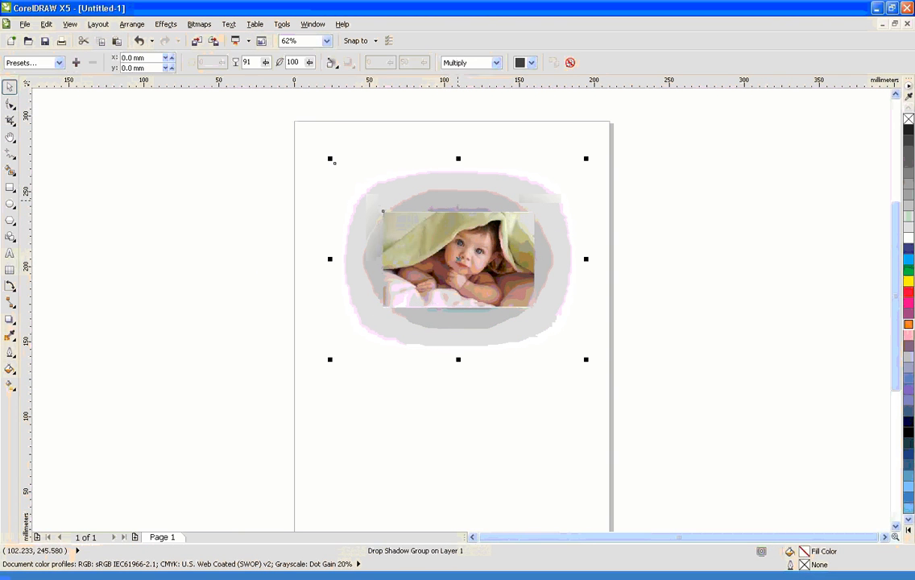
{"action": "left_click", "coordinate": [677, 263]}
{"action": "left_click", "coordinate": [455, 182]}
{"action": "left_click", "coordinate": [132, 25]}
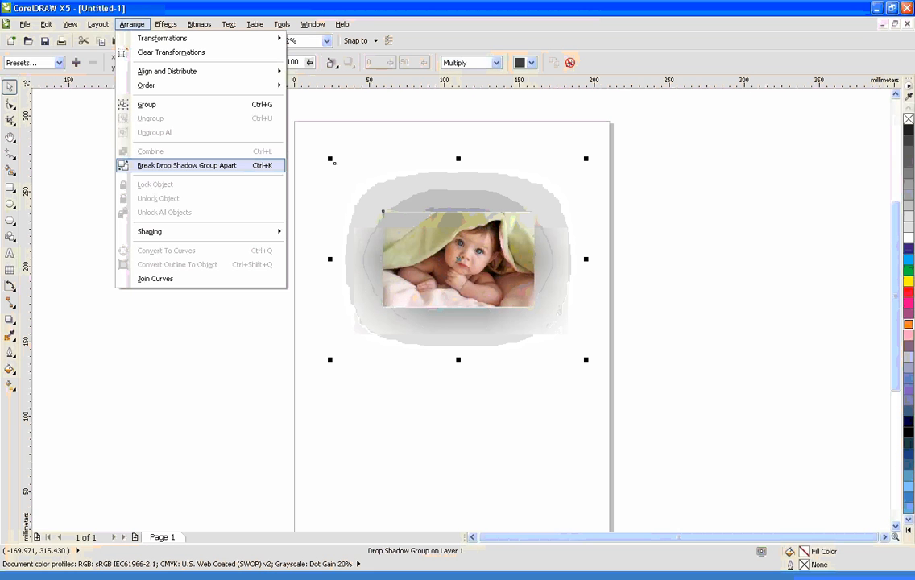
{"action": "left_click", "coordinate": [187, 165]}
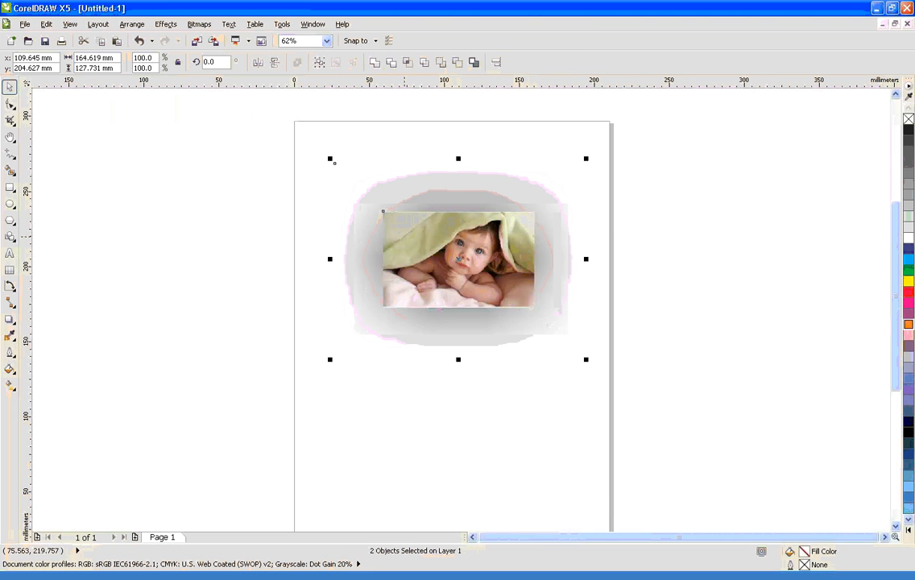
{"action": "left_click", "coordinate": [255, 256]}
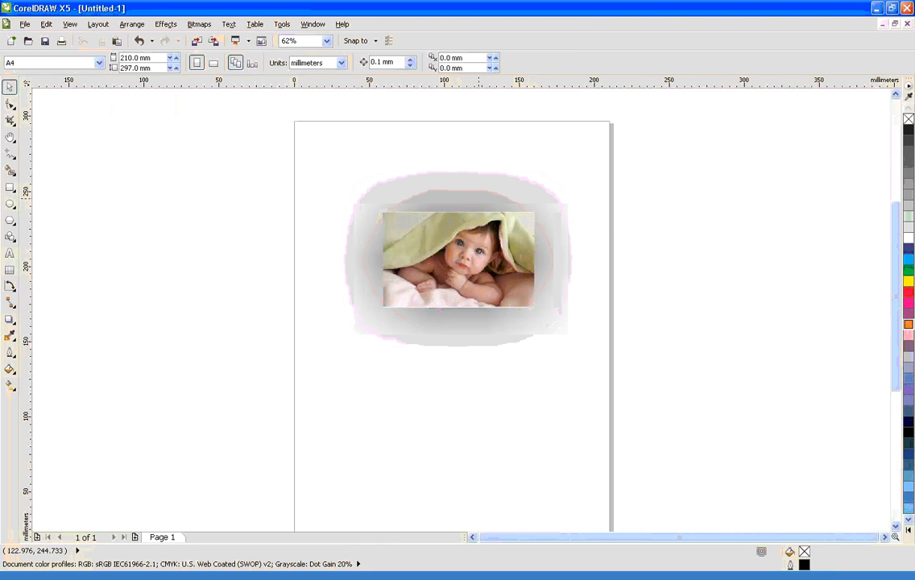
{"action": "left_click_drag", "start_coordinate": [472, 194], "coordinate": [171, 187]}
{"action": "key", "text": "ctrl+z"}
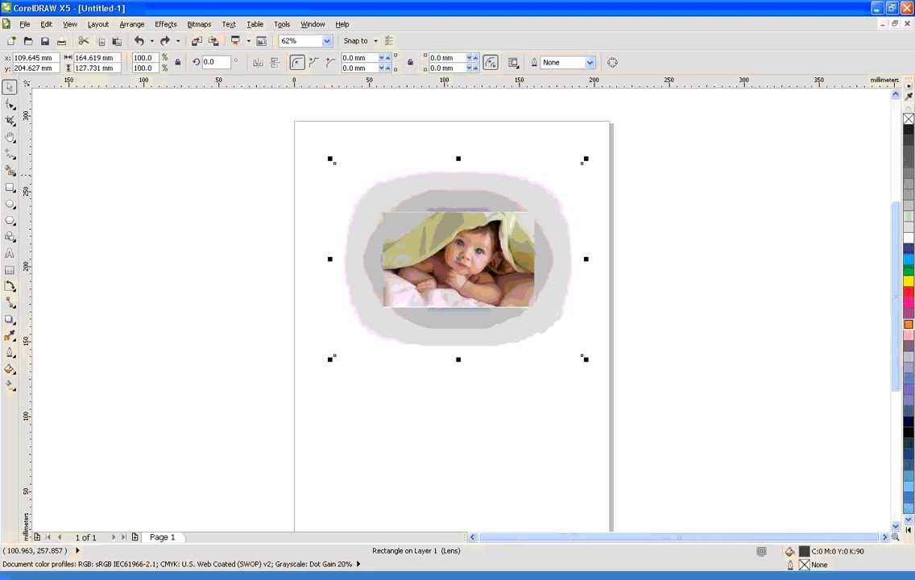
Squash the separated shadow to about 30 mm high behind the photo's lower half, and skew it with its upper edge shifted right
{"action": "left_click_drag", "start_coordinate": [460, 162], "coordinate": [455, 286]}
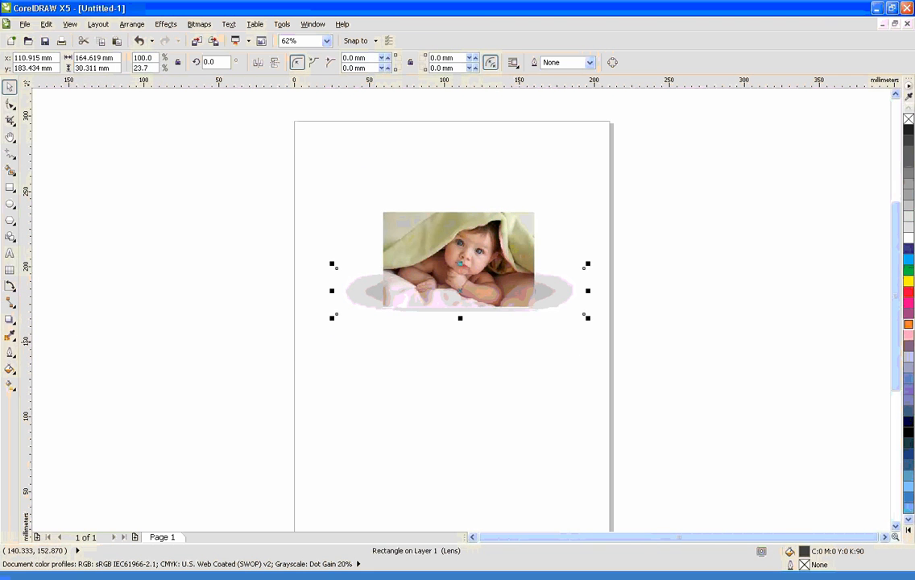
{"action": "mouse_move", "coordinate": [571, 294]}
{"action": "left_mouse_down"}
{"action": "mouse_move", "coordinate": [572, 308]}
{"action": "mouse_move", "coordinate": [564, 298]}
{"action": "left_mouse_up"}
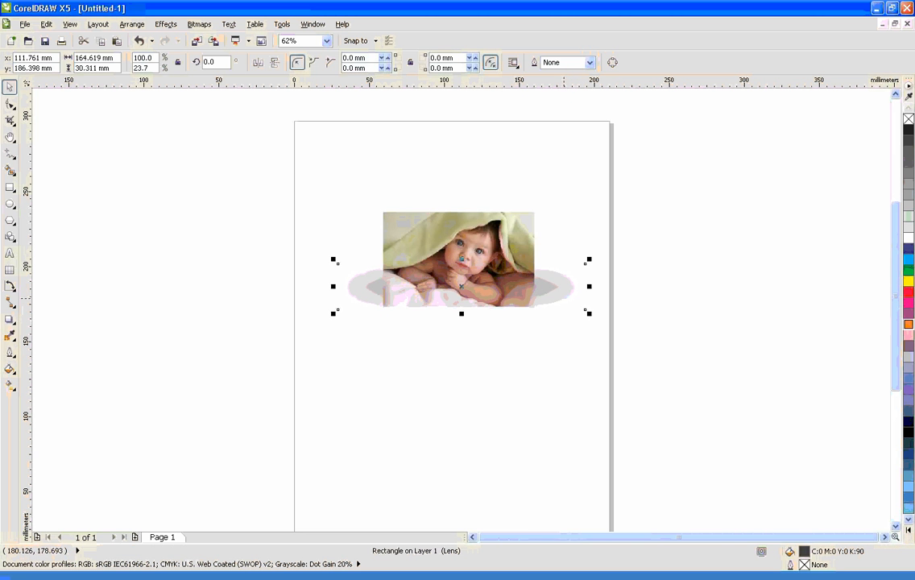
{"action": "left_click_drag", "start_coordinate": [463, 260], "coordinate": [513, 236]}
{"action": "left_click", "coordinate": [461, 275]}
{"action": "left_click", "coordinate": [690, 313]}
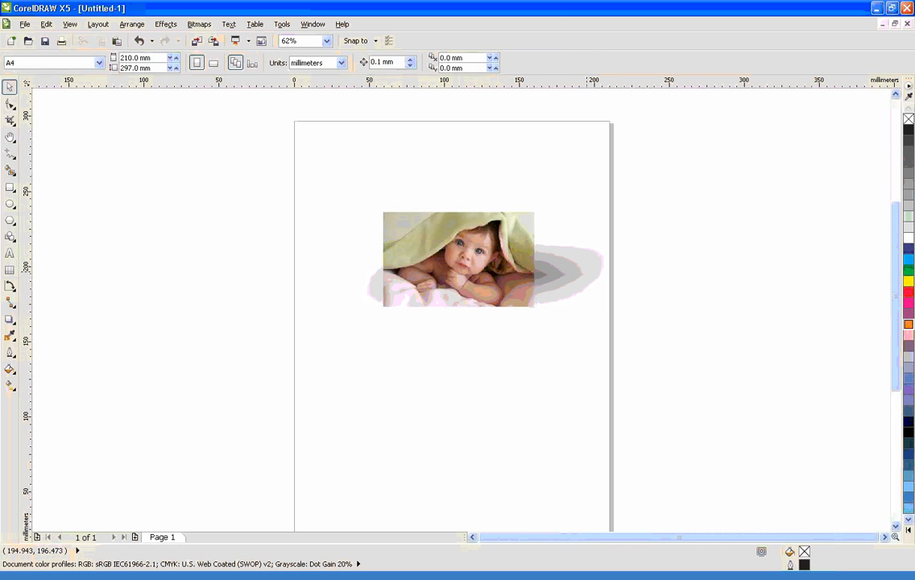
Move the skewed shadow down toward the photo's lower edge and narrow it to about 181 mm, centered behind the photo
{"action": "left_click", "coordinate": [586, 273]}
{"action": "left_click_drag", "start_coordinate": [707, 372], "coordinate": [291, 134]}
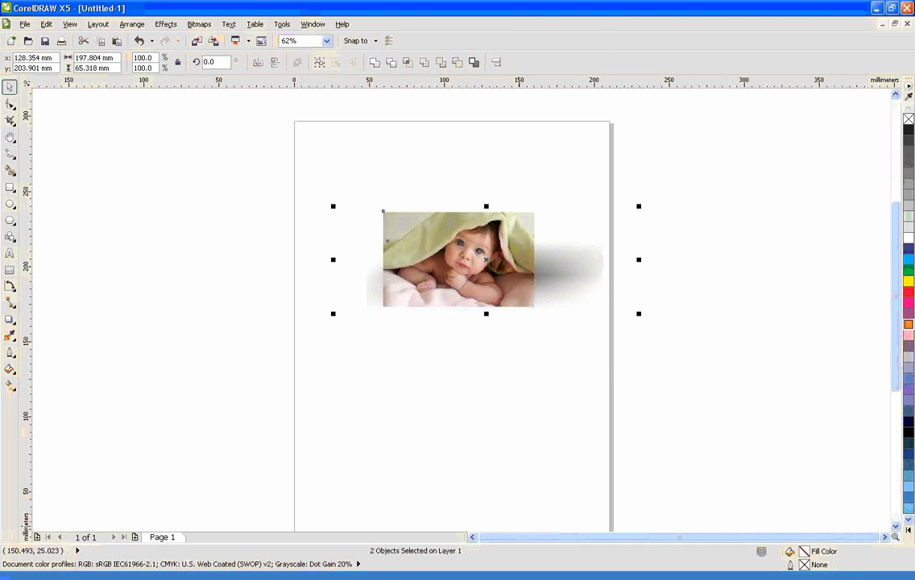
{"action": "left_click", "coordinate": [587, 310]}
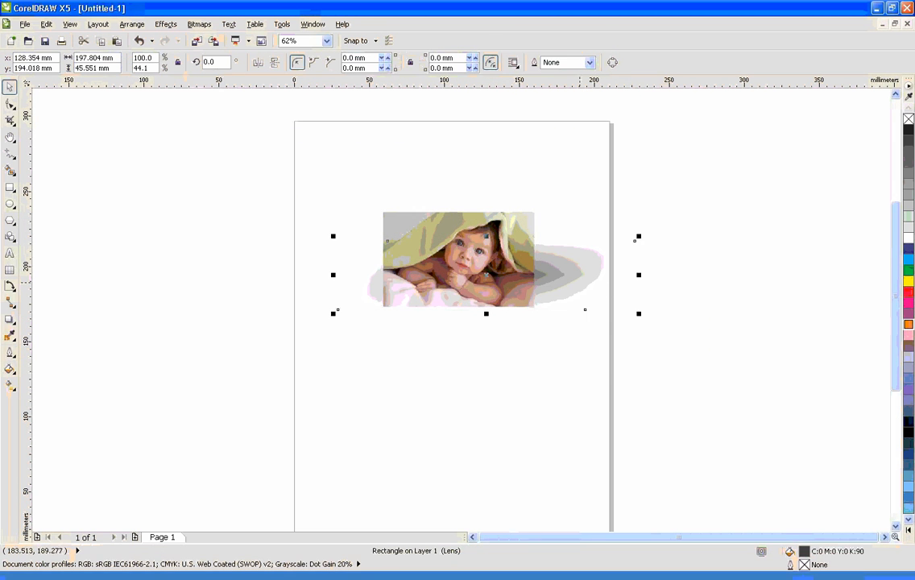
{"action": "left_click_drag", "start_coordinate": [586, 311], "coordinate": [549, 418]}
{"action": "left_click_drag", "start_coordinate": [495, 389], "coordinate": [541, 290]}
{"action": "left_click_drag", "start_coordinate": [647, 284], "coordinate": [597, 283]}
{"action": "left_click_drag", "start_coordinate": [342, 284], "coordinate": [317, 283]}
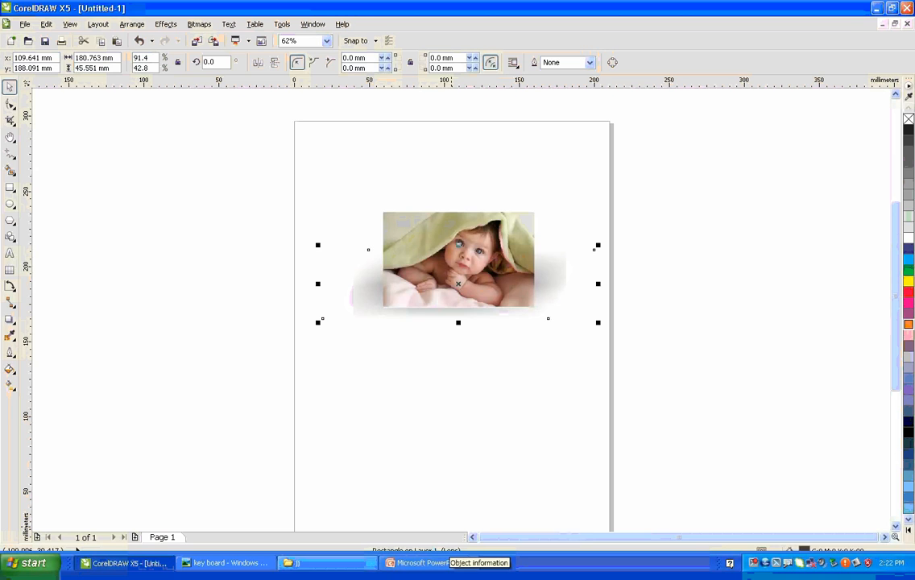